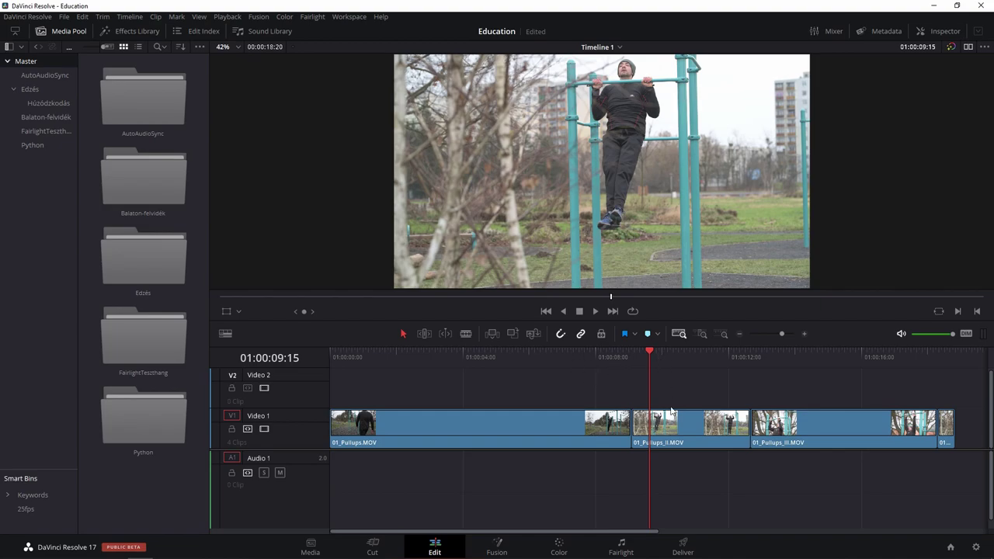
Put the playhead at 01:00:06:22 on Timeline 1's ruler and bring up the marker colour list.
click(560, 360)
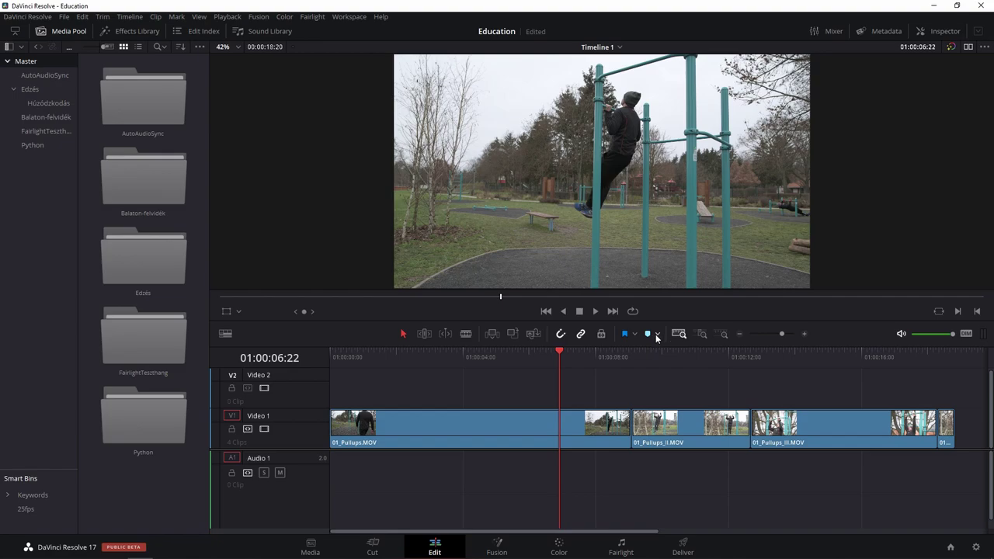
click(657, 336)
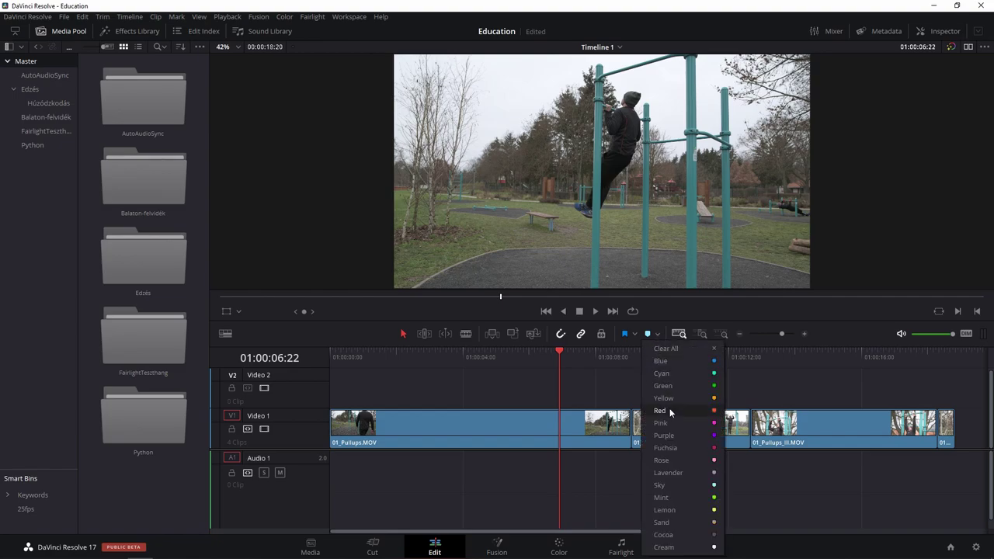
Add a Lemon marker at 01:00:06:22 and review Marker 1's settings before closing them.
click(670, 509)
click(592, 357)
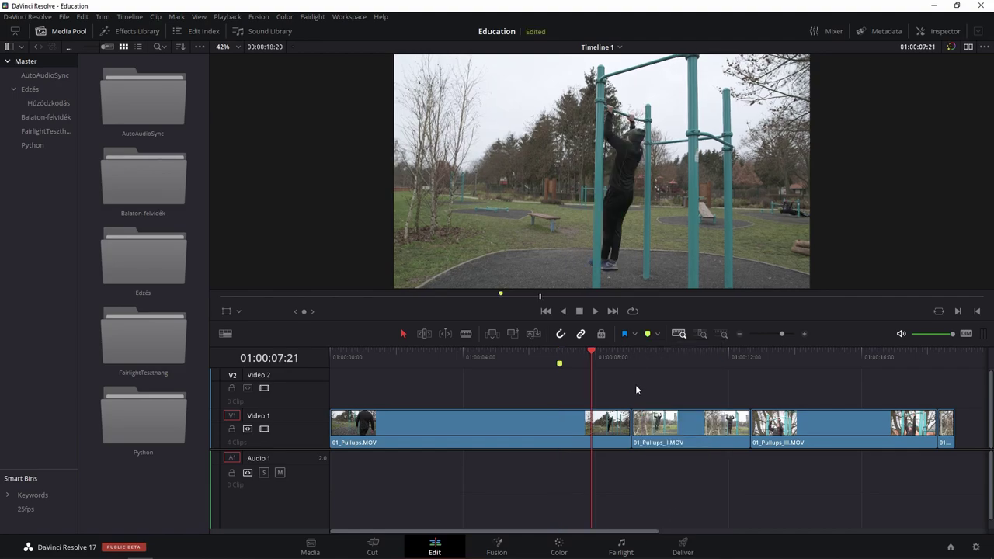
double_click(559, 364)
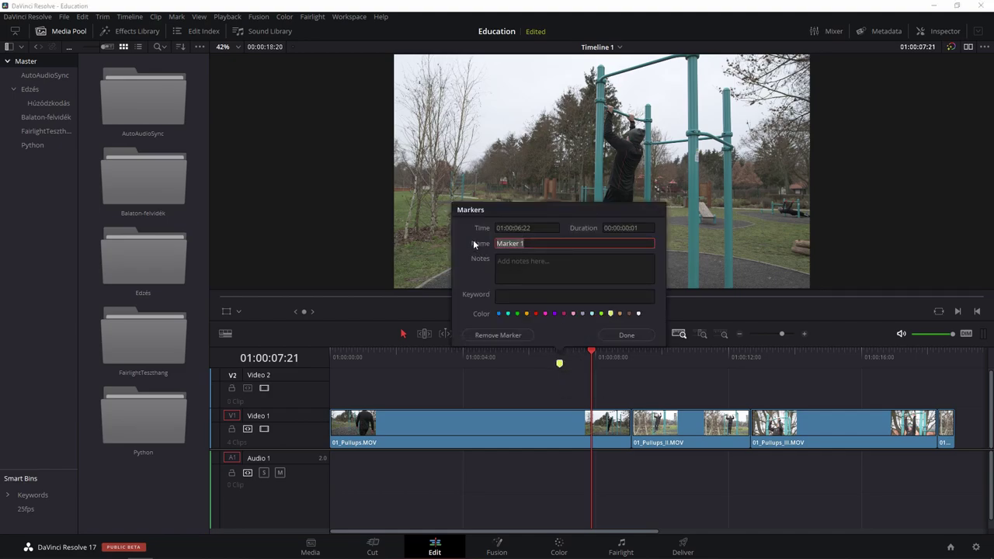
click(528, 261)
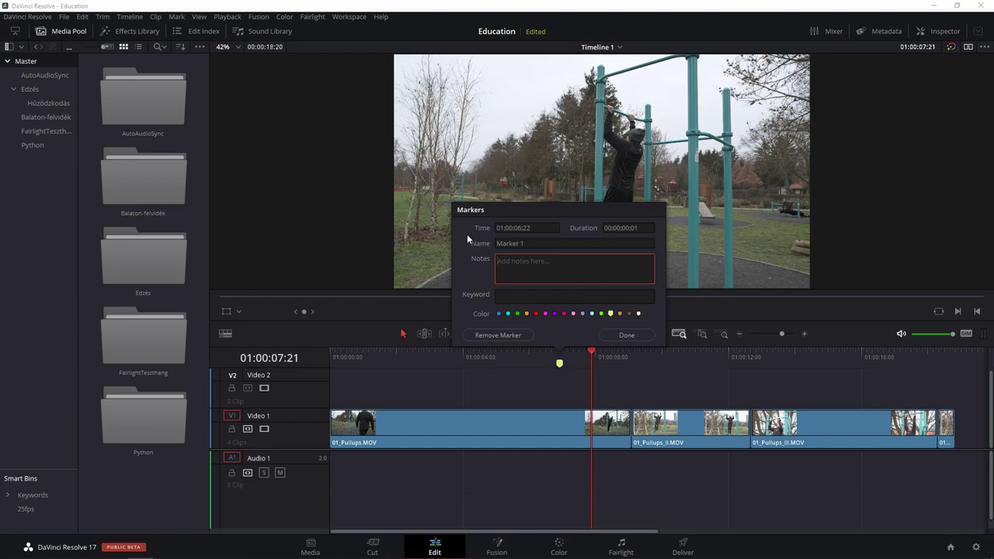
click(626, 336)
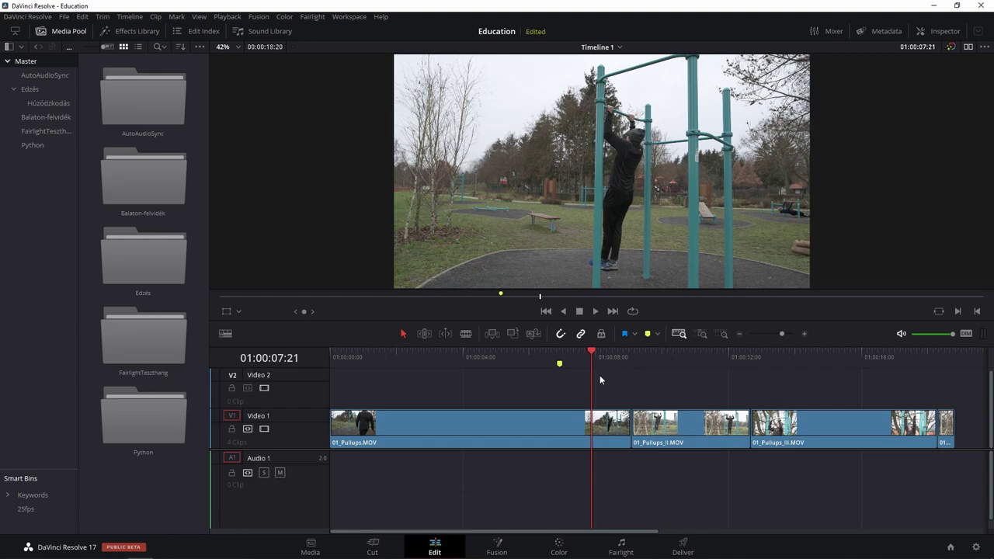
Add a ruler marker at 01:00:10:18 with M, then a red marker on 01_Pullups_II.MOV.
click(687, 359)
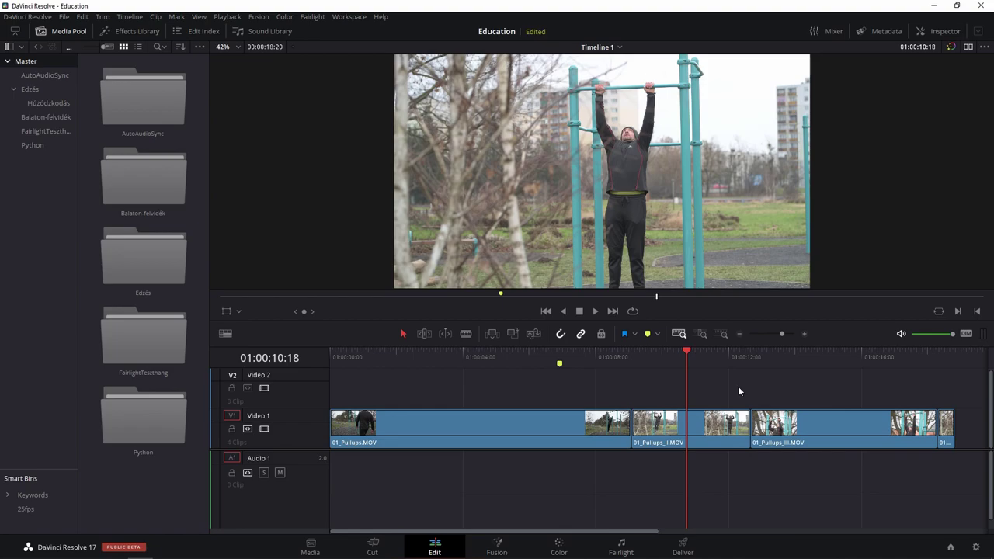
key(m)
click(705, 433)
click(656, 335)
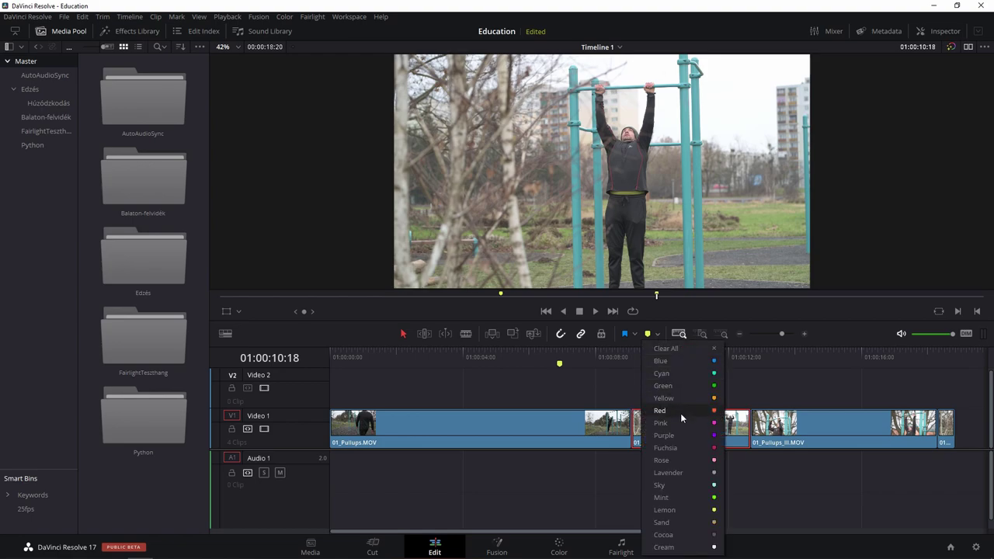
click(660, 411)
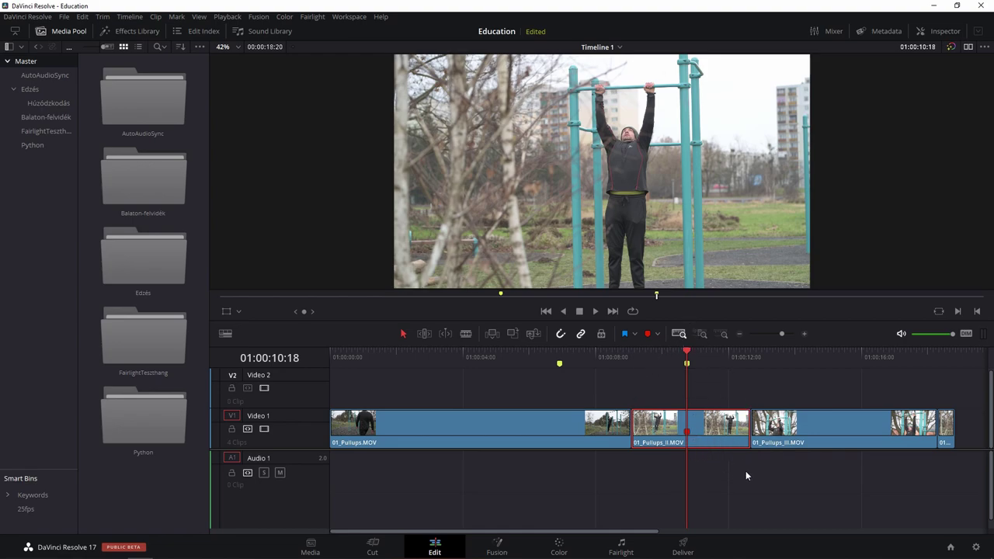
Name the red marker on the 01_Pullups_II.MOV clip 'Fényelés' in its marker settings.
click(687, 432)
double_click(687, 432)
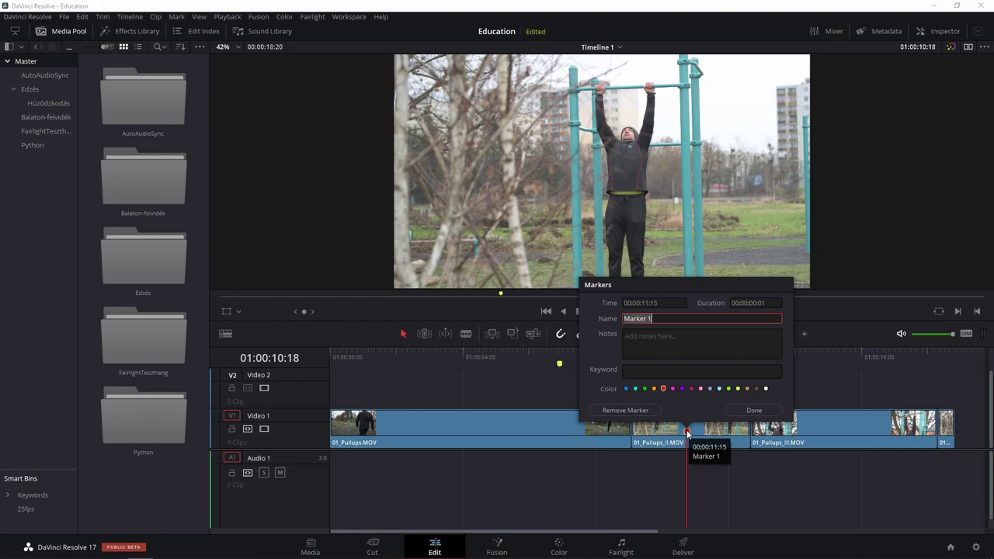
text(Fényelés)
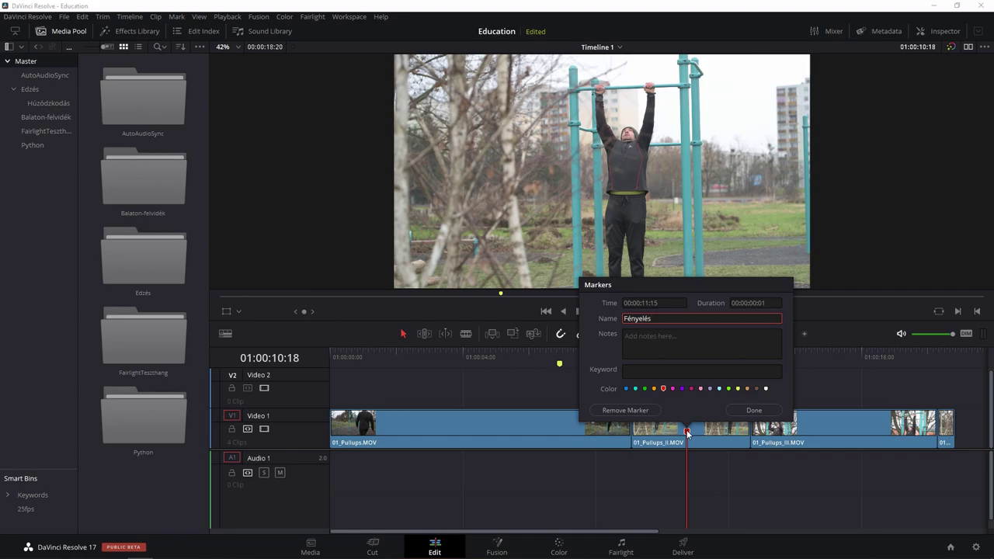
key(Return)
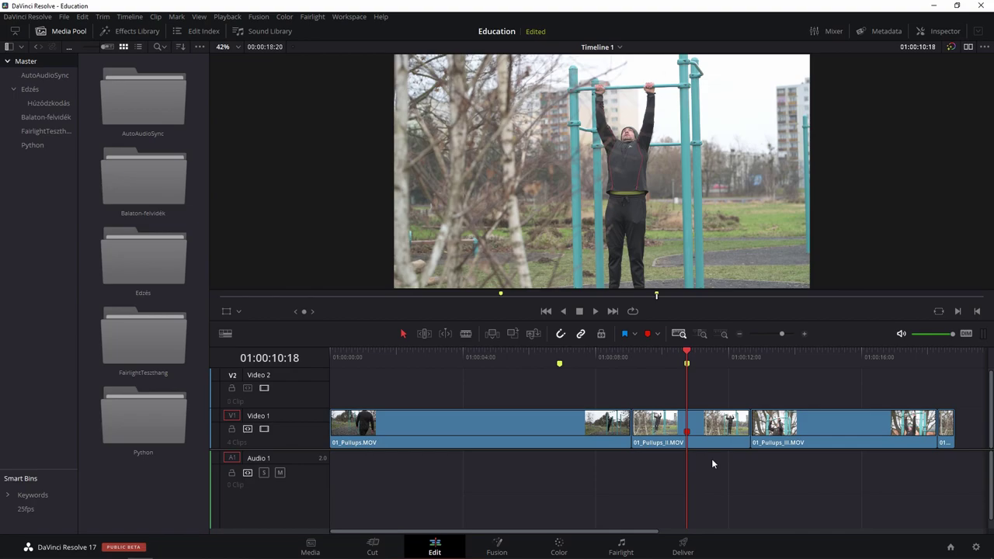
Drag Marker 2 to 01:00:09:10, stretch it into a one-second duration marker, and play back.
mouse_move(680, 365)
drag(679, 363, 635, 364)
drag(632, 353, 643, 367)
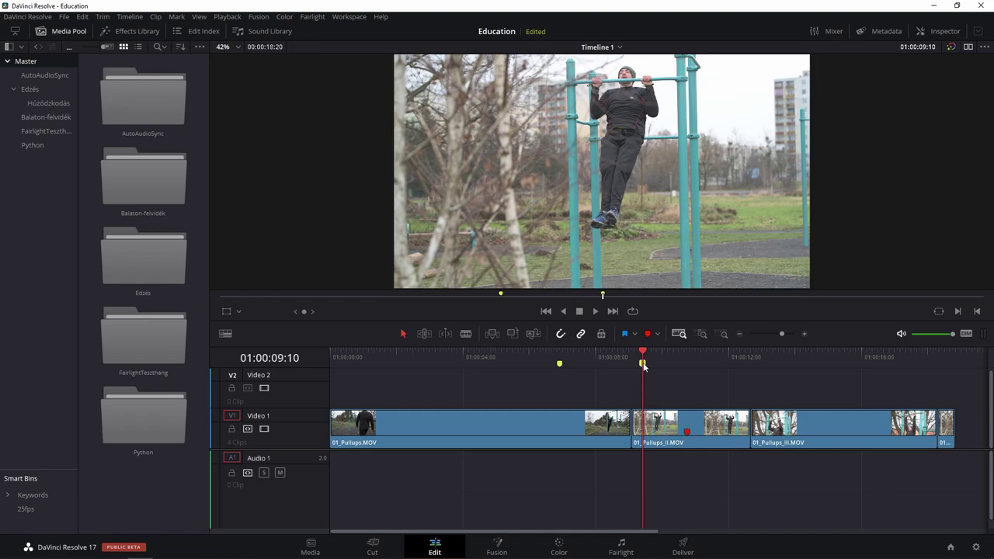
mouse_move(643, 365)
mouse_down()
mouse_move(693, 374)
mouse_move(677, 377)
mouse_up()
key(space)
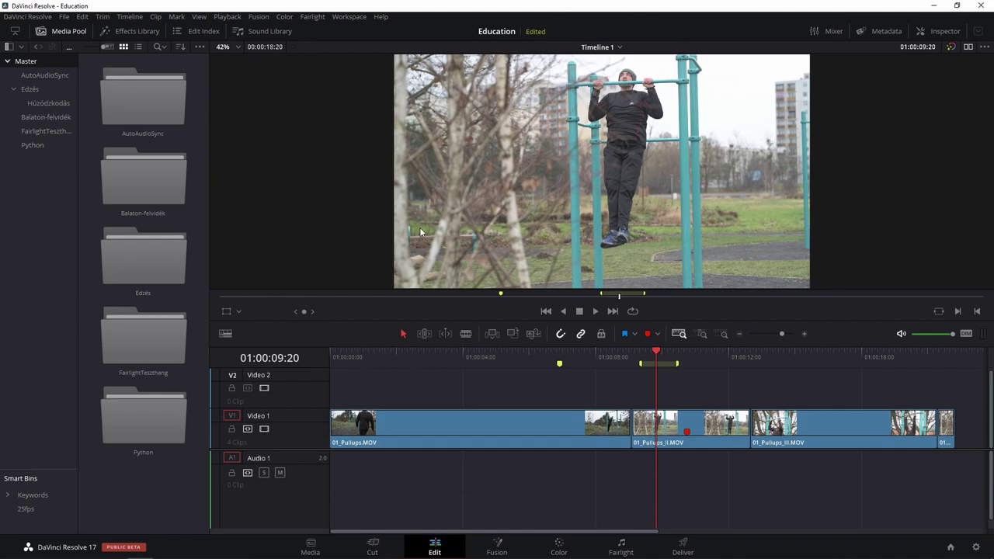
Enable Show Marker Overlays on the timeline viewer and park the playhead on the Fényelés marker.
click(983, 48)
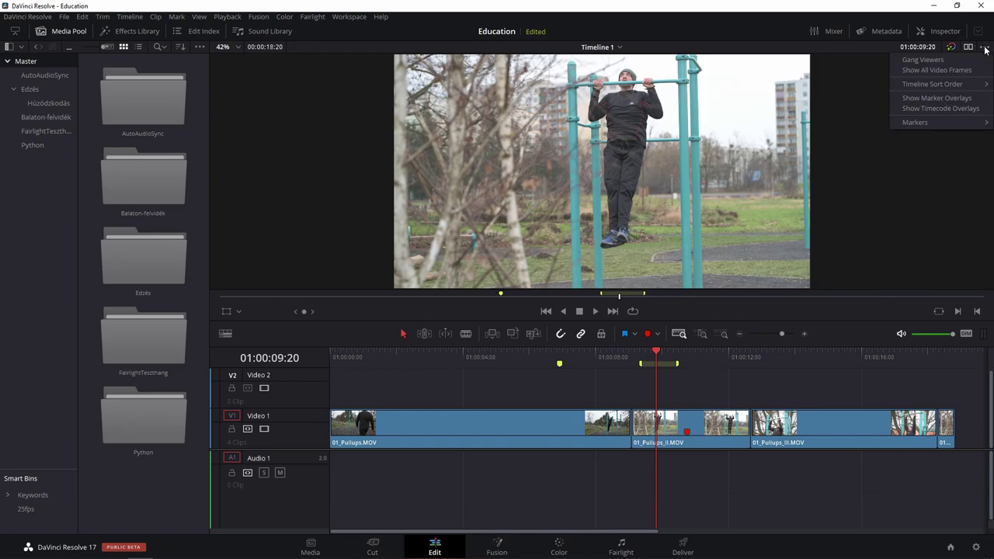
click(936, 98)
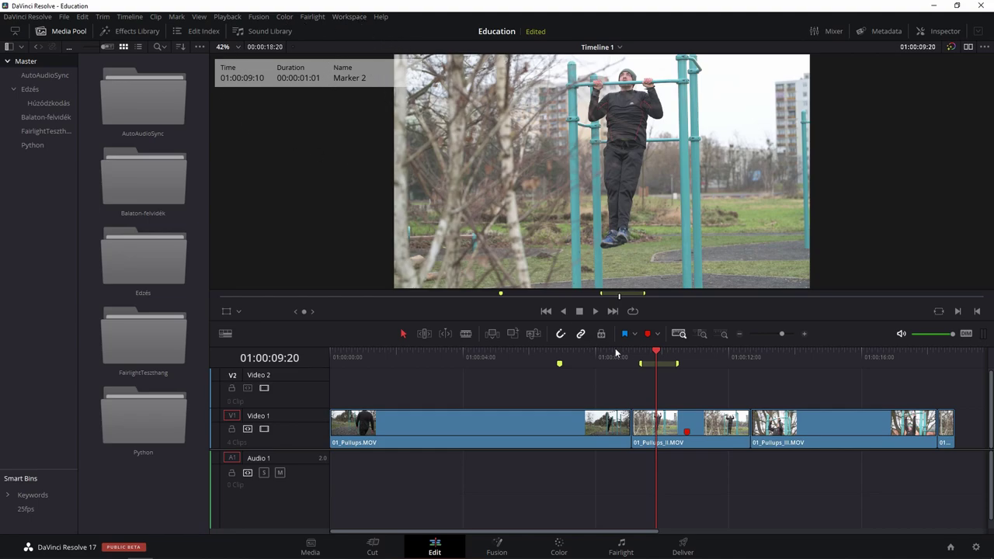
click(686, 353)
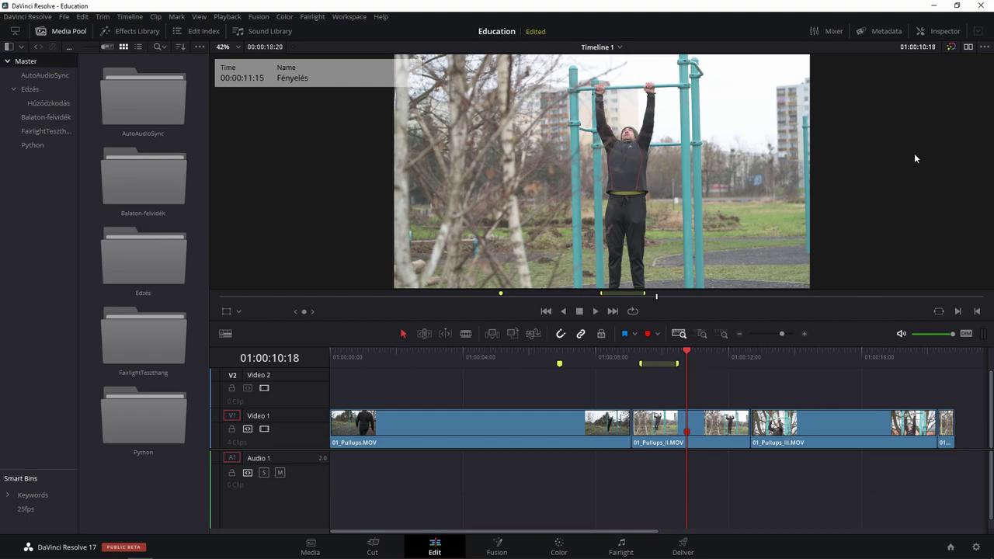
Switch to Dual Viewer Mode and cue Tesztvideó6_AutoAudioSync.MOV to 00:00:06:20 in the source viewer.
click(968, 47)
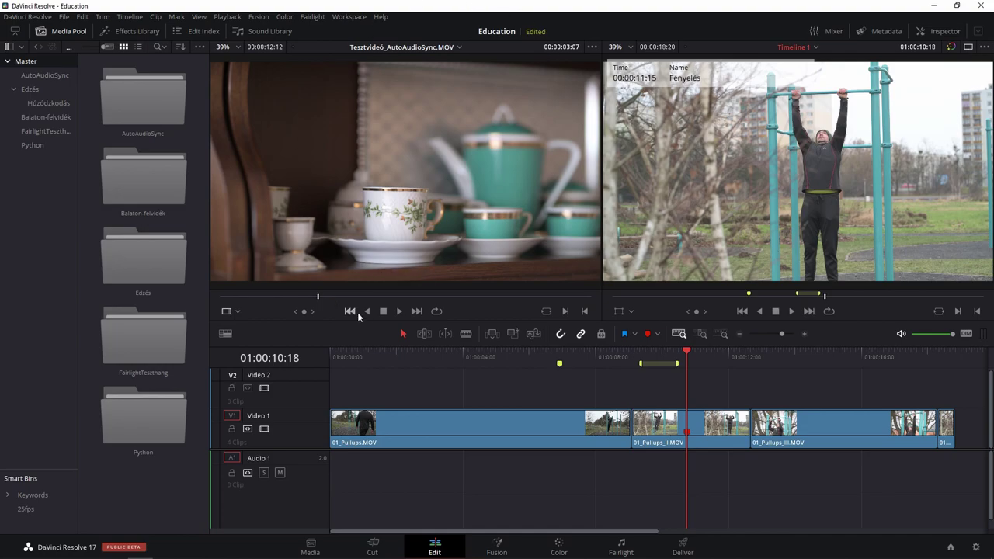
mouse_move(385, 286)
mouse_move(240, 259)
click(424, 301)
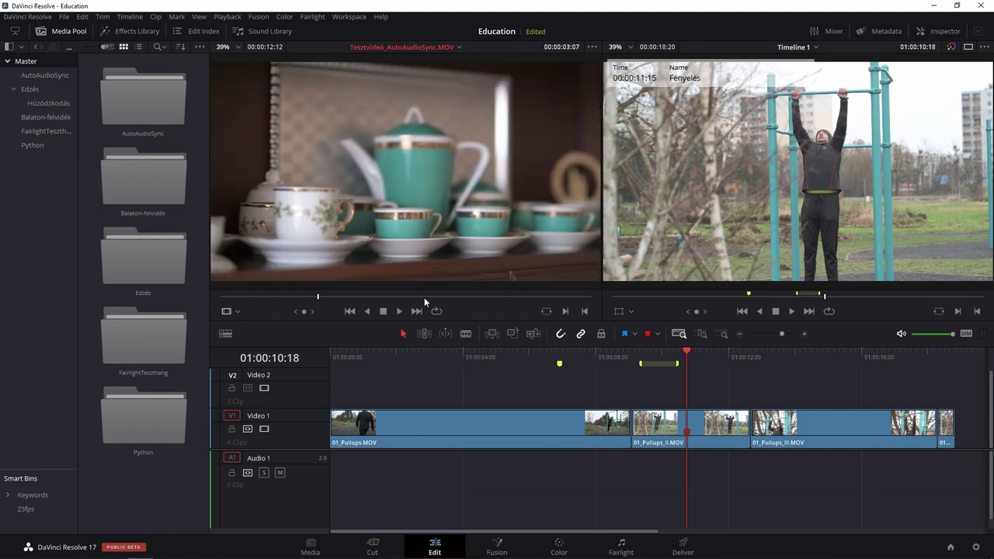
click(424, 296)
right_click(424, 300)
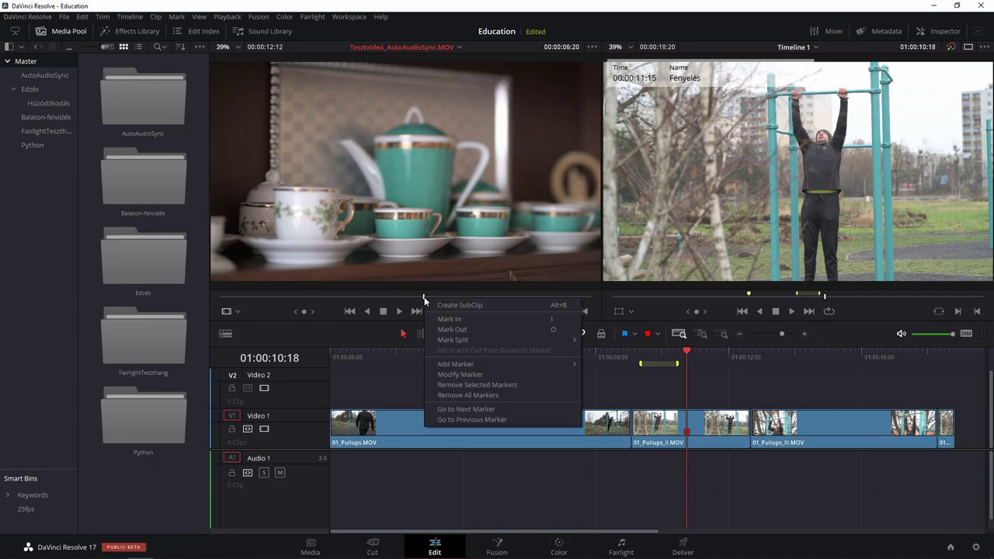
Mark the source clip at 00:00:06:20, hide its marker overlay, and move the playhead to 01:00:14:21.
mouse_move(497, 366)
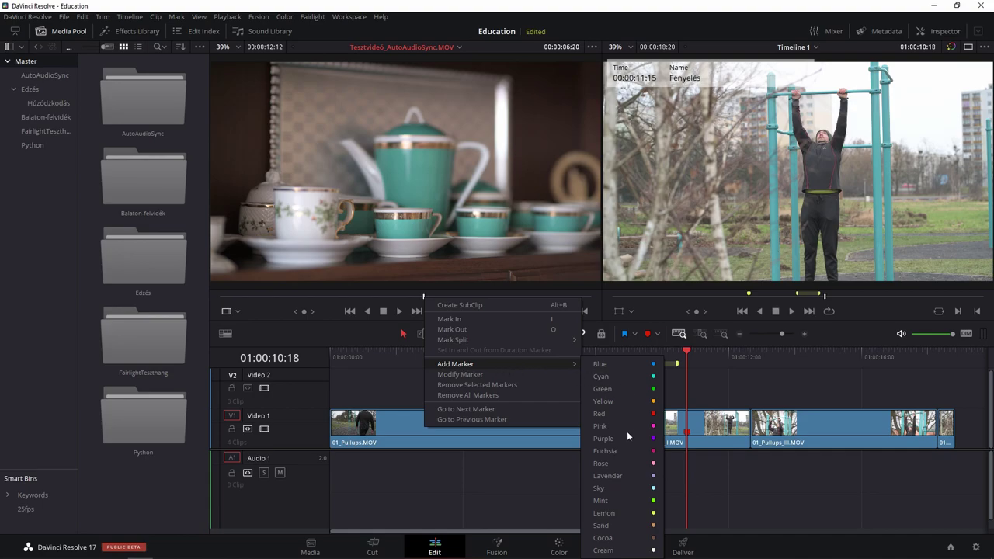
click(608, 526)
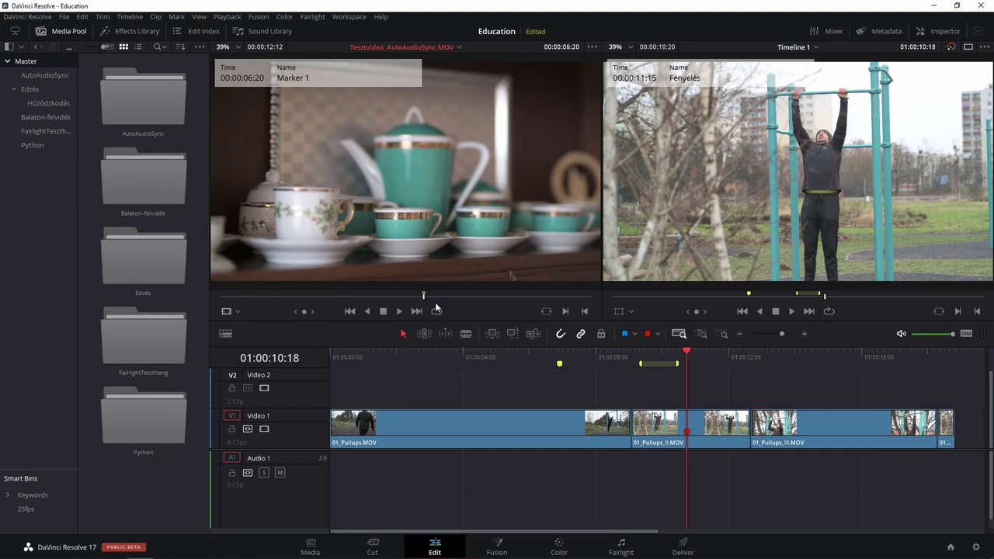
click(591, 47)
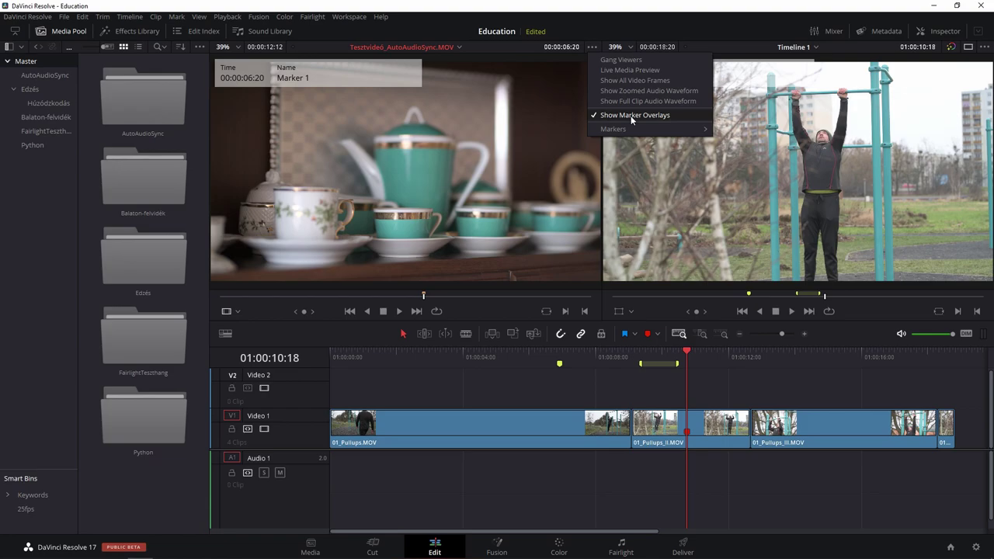
click(631, 115)
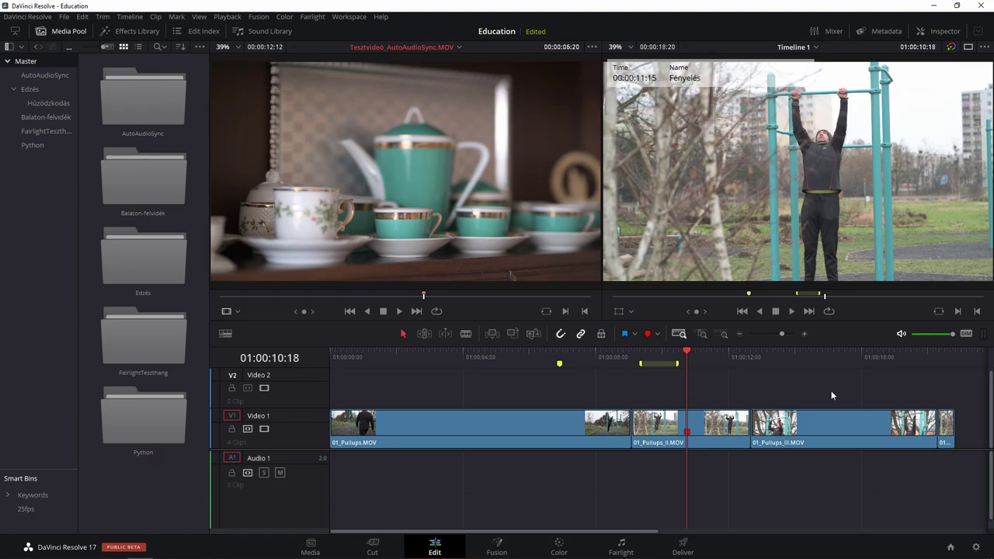
click(823, 358)
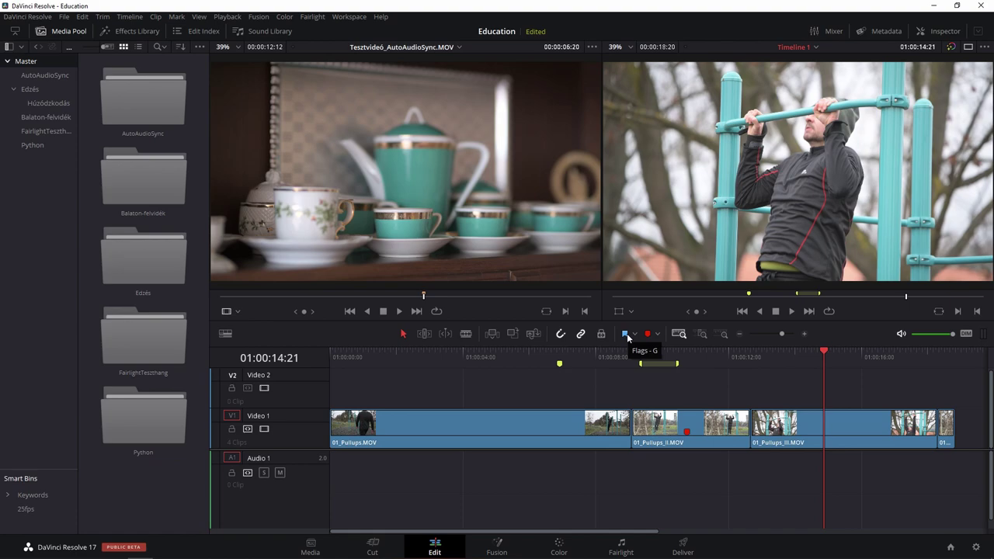
Add a purple flag to 01_Pullups_III.MOV, check its details, then play the timeline.
click(851, 435)
click(626, 334)
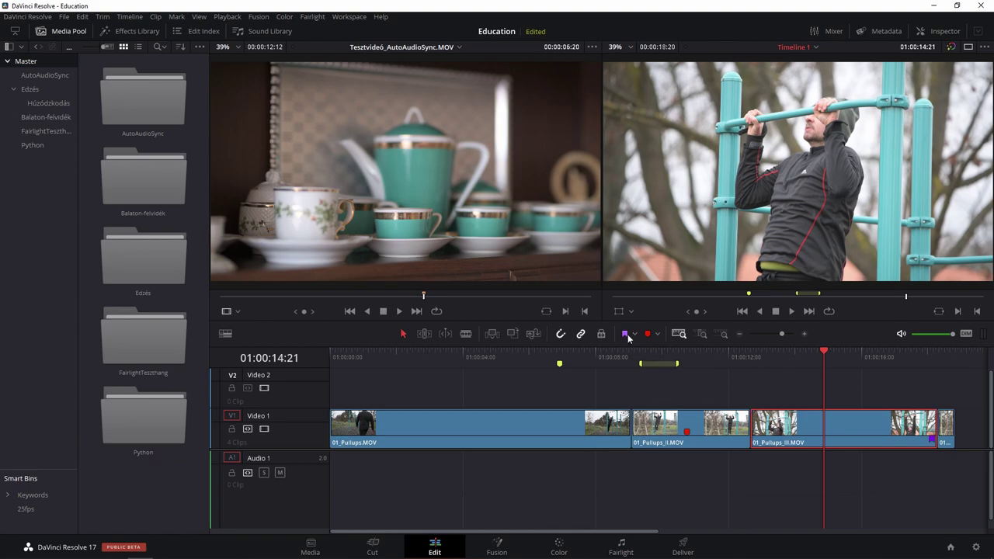
double_click(932, 439)
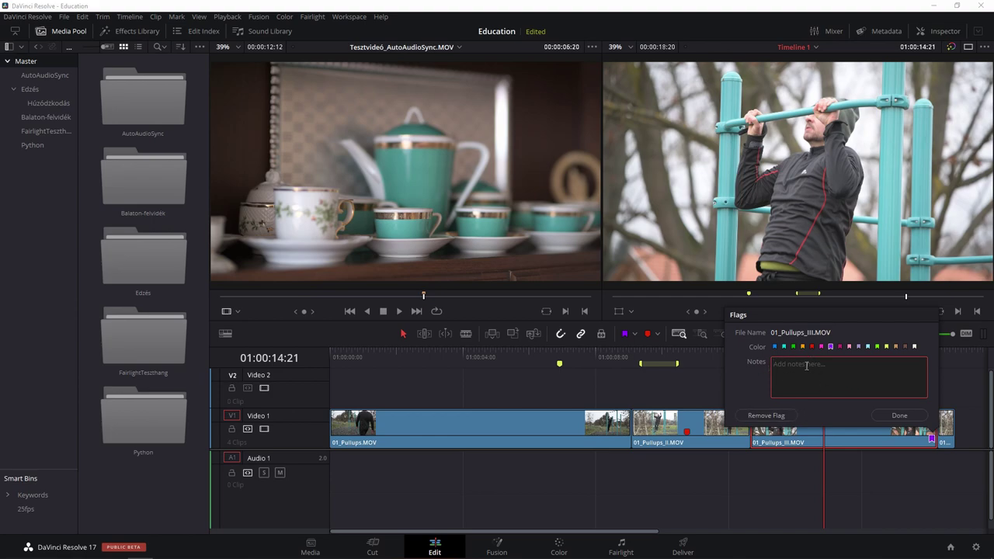
key(Escape)
key(space)
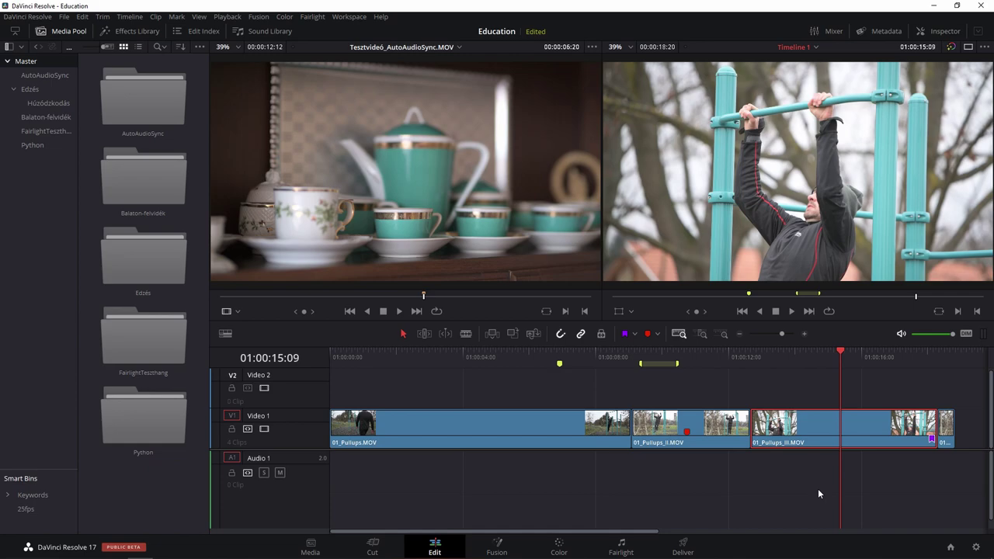
click(239, 312)
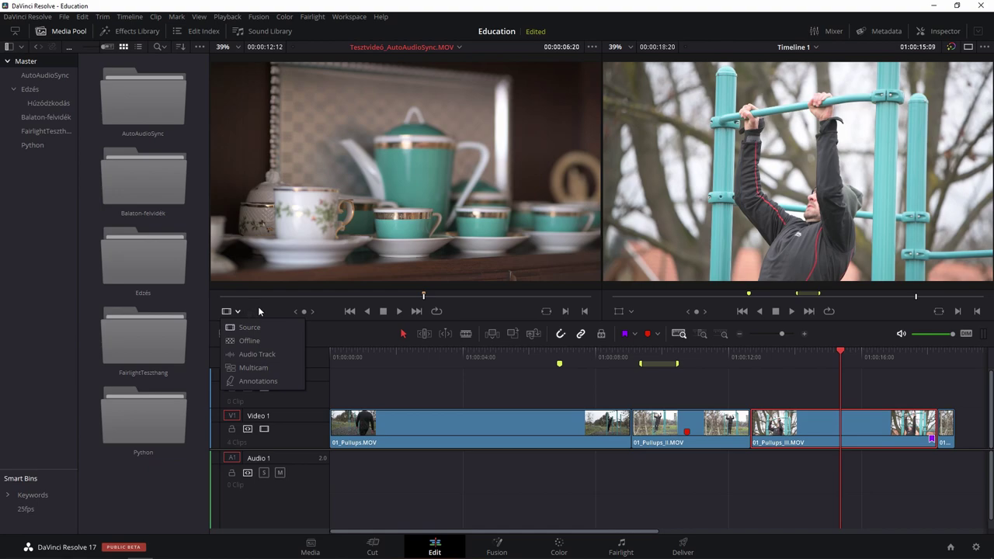
Draw an orange box and cross on the source clip, then lasso-select all four Video 1 clips.
click(271, 383)
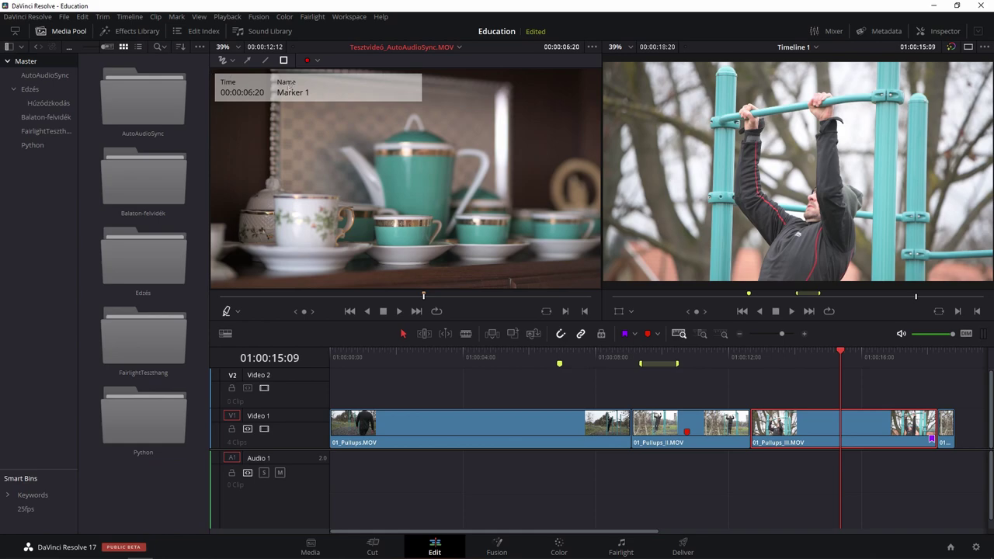
click(317, 61)
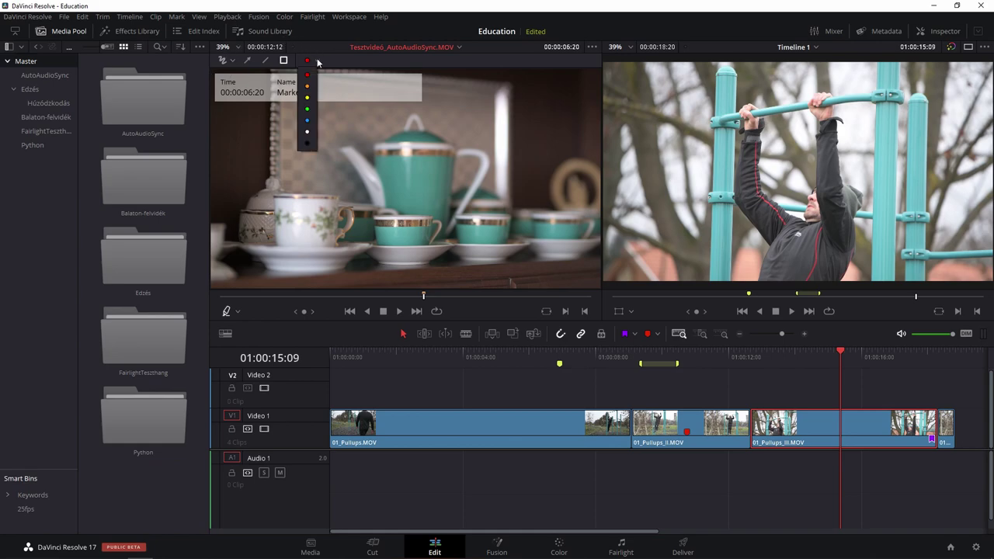
click(309, 86)
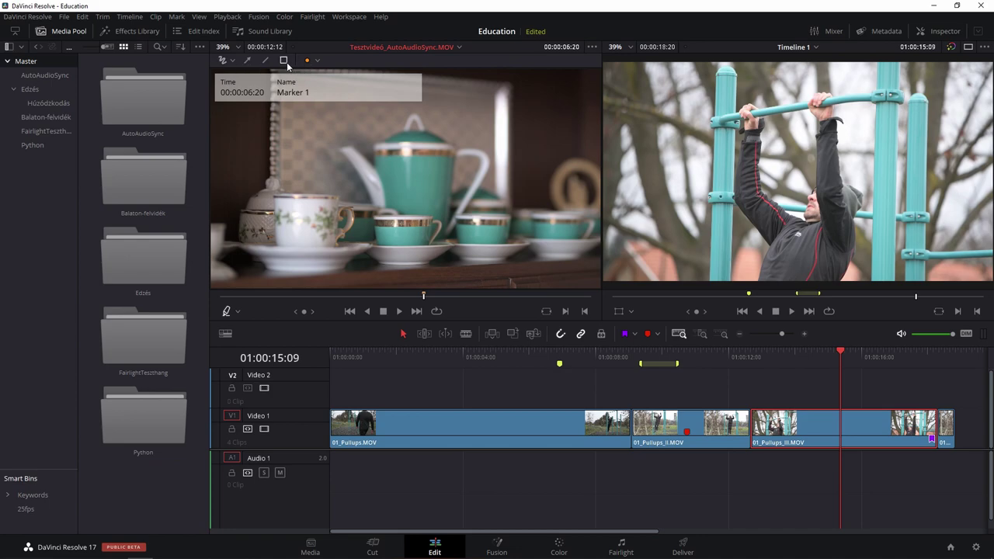
mouse_move(341, 112)
mouse_down()
mouse_move(558, 273)
mouse_move(590, 276)
mouse_up()
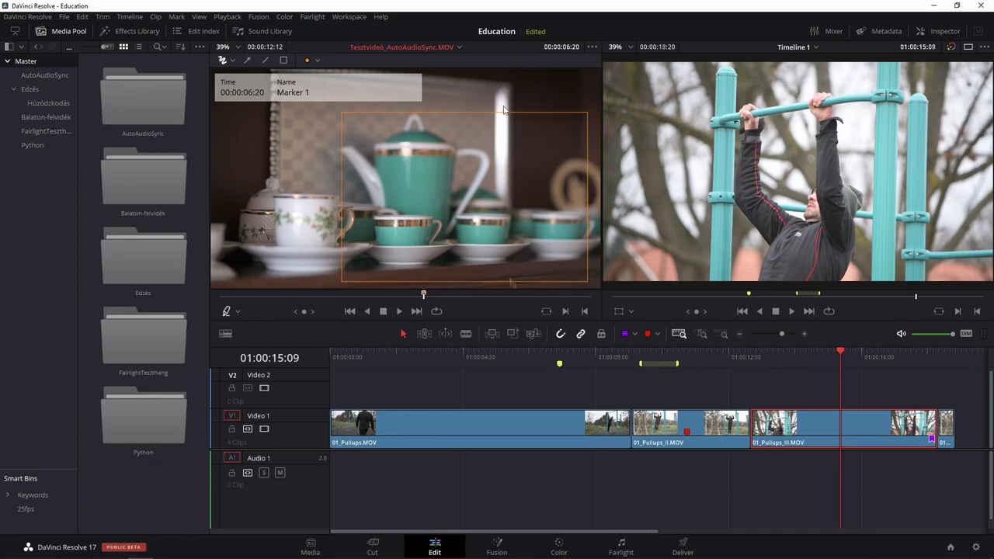
mouse_move(469, 98)
mouse_down()
mouse_move(469, 109)
mouse_move(525, 110)
mouse_up()
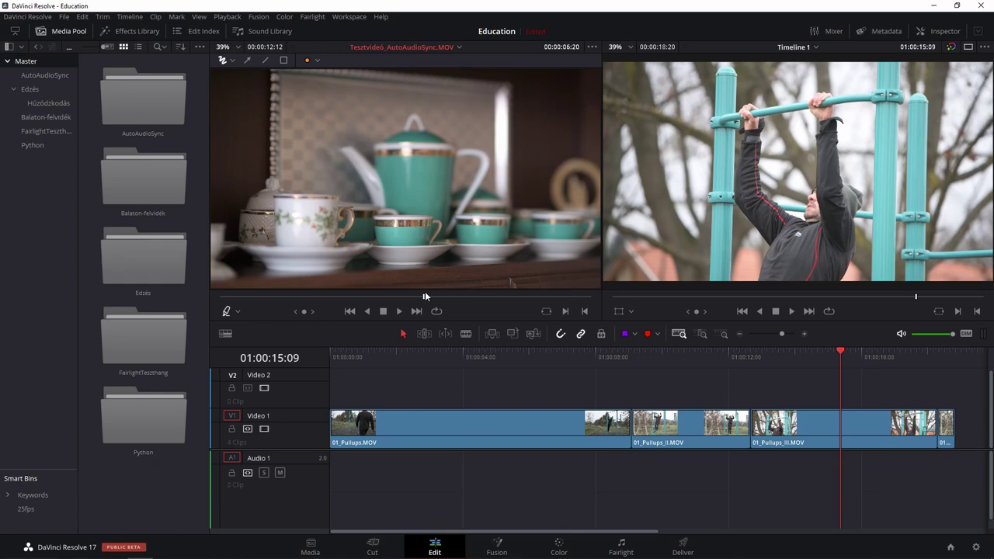
click(965, 390)
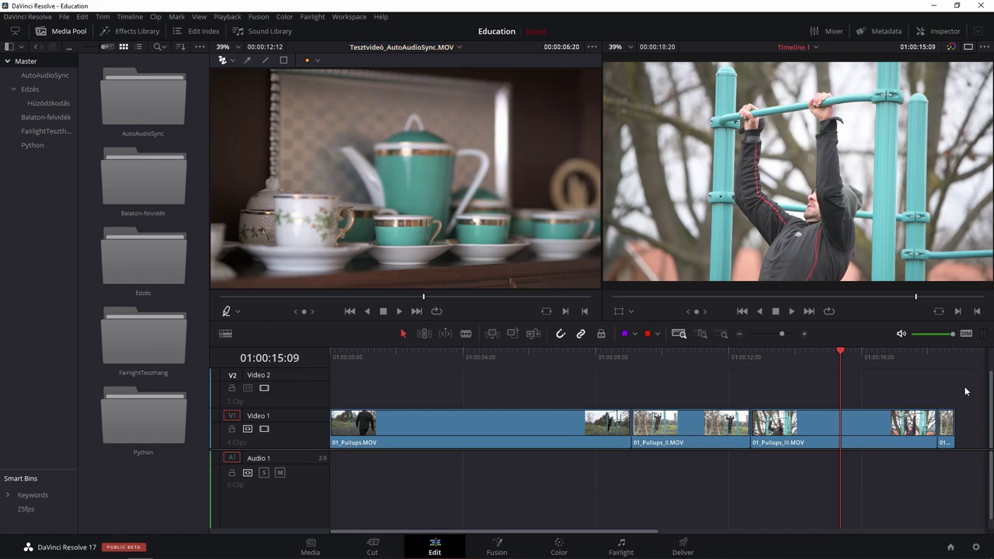
drag(967, 386, 553, 469)
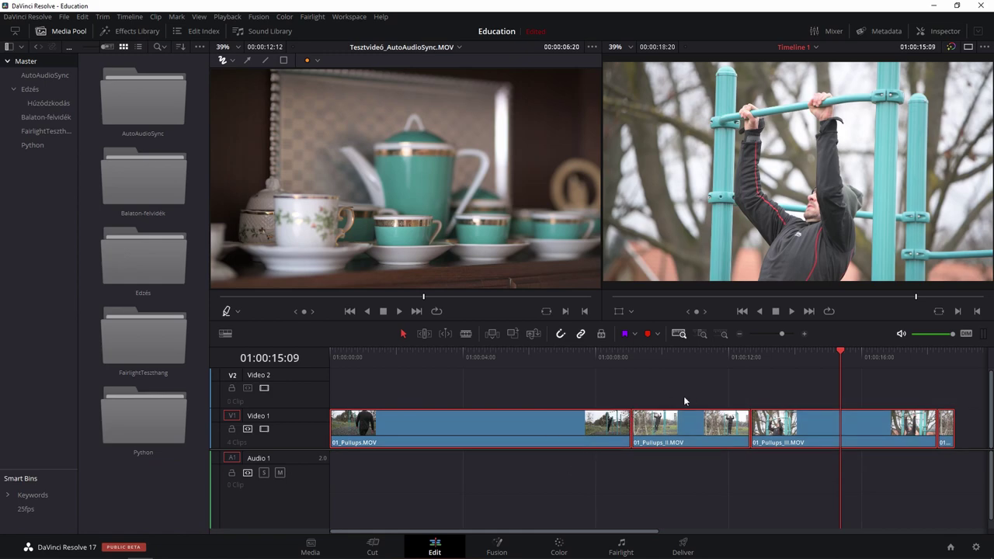
Zoom out and paste the copied Video 1 clips at 01:00:21:21, after a gap.
key(ctrl+minus)
key(ctrl+minus)
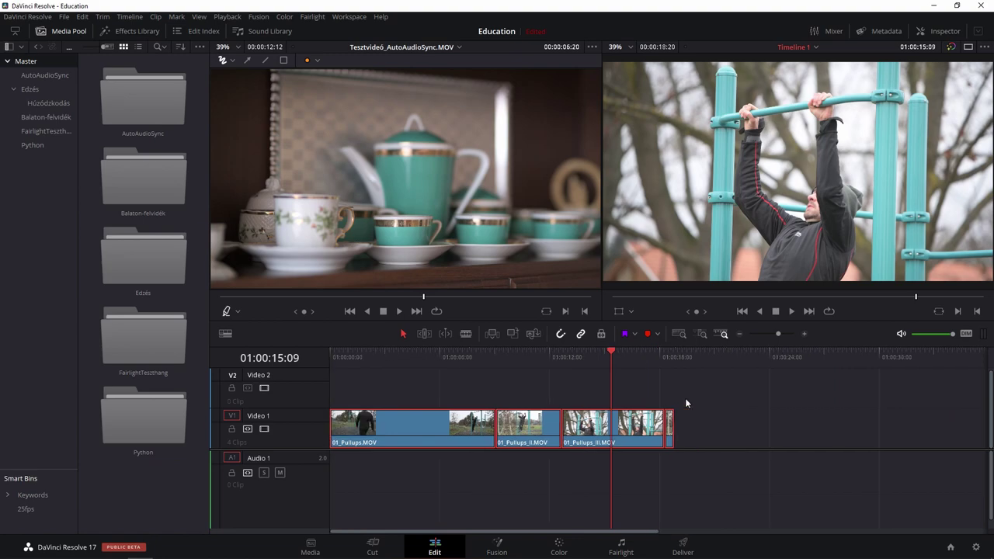
key(ctrl+minus)
key(ctrl+equal)
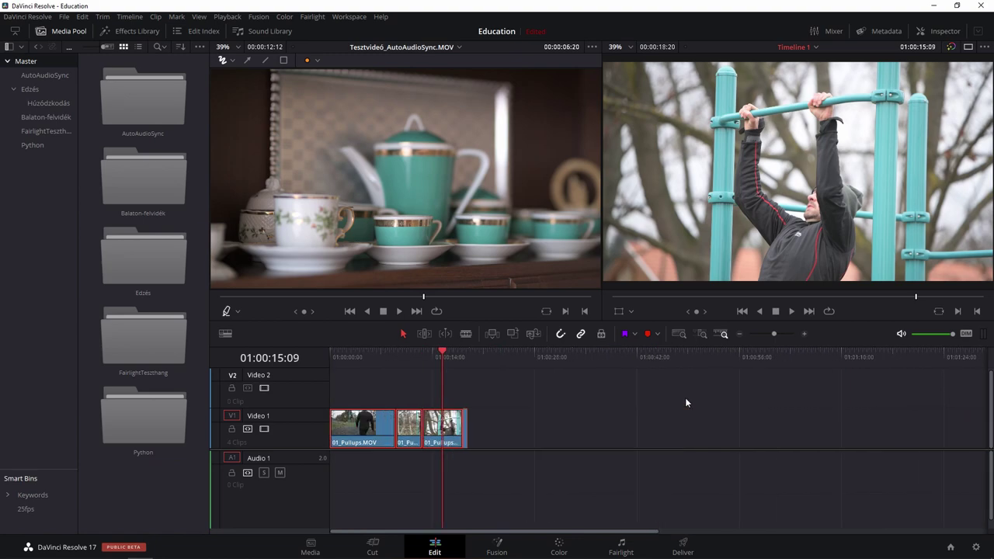
key(ctrl+equal)
key(ctrl+equal)
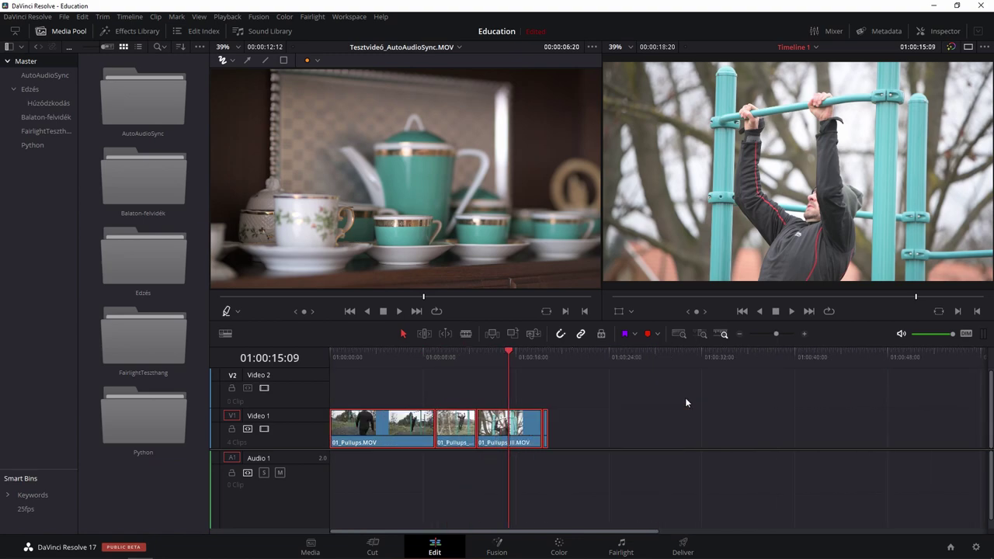
click(584, 360)
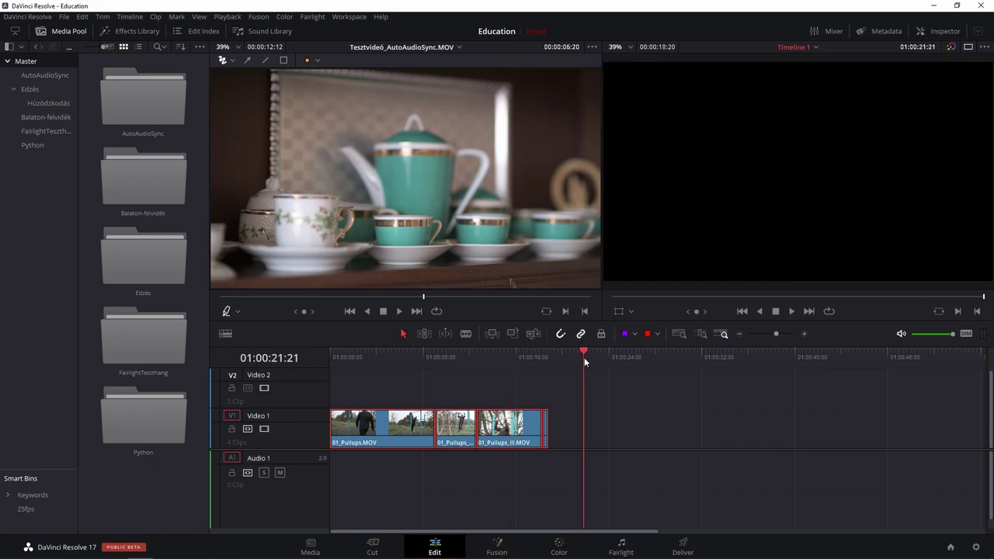
key(ctrl+v)
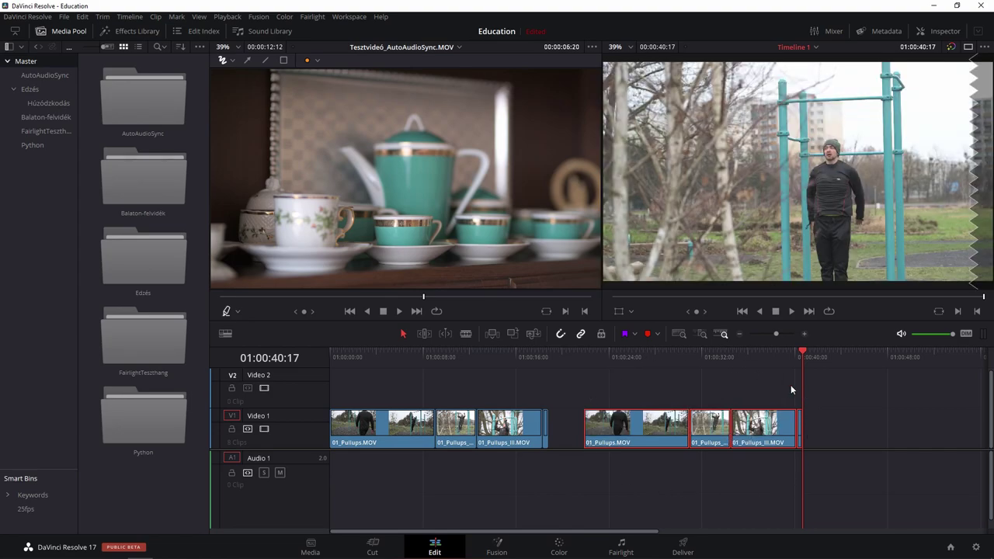
right_click(762, 430)
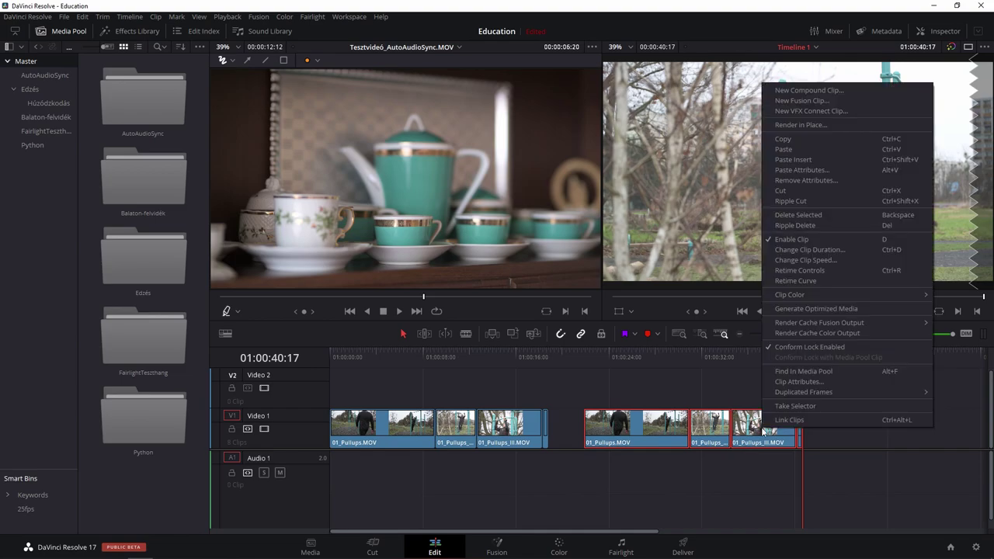
Create a new compound clip named 'Teszt' from the selected pasted clips.
click(831, 94)
text(Teszt)
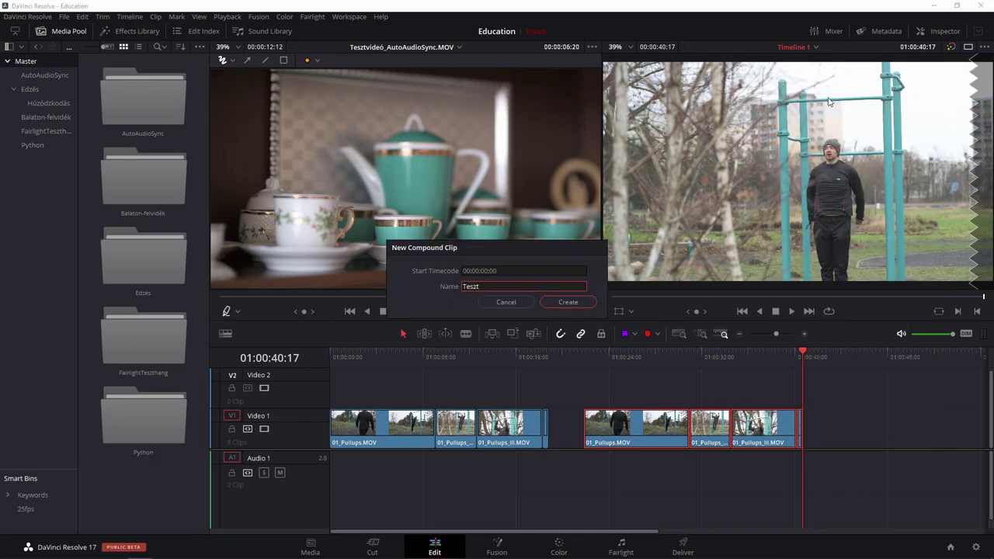
click(577, 302)
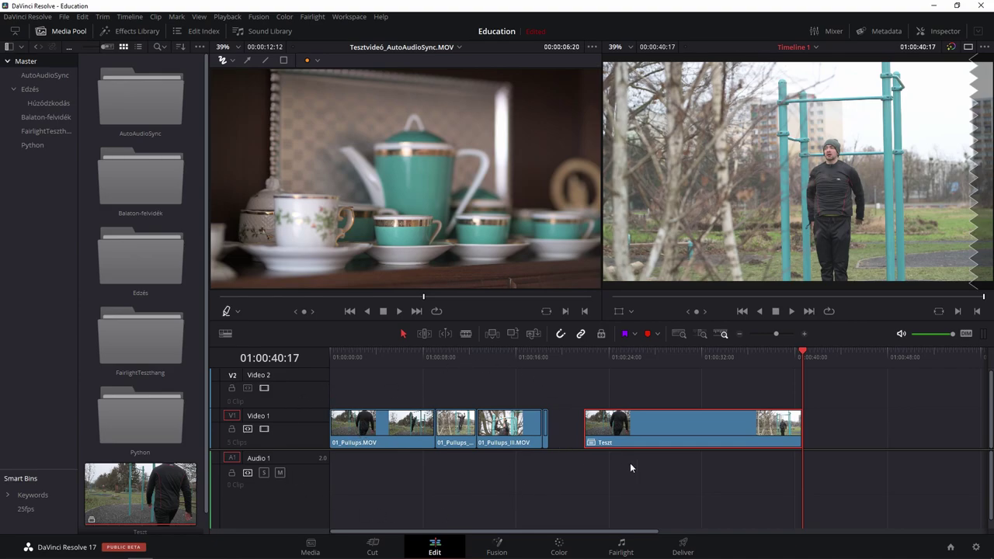
Open the Teszt compound clip in its own timeline.
right_click(691, 433)
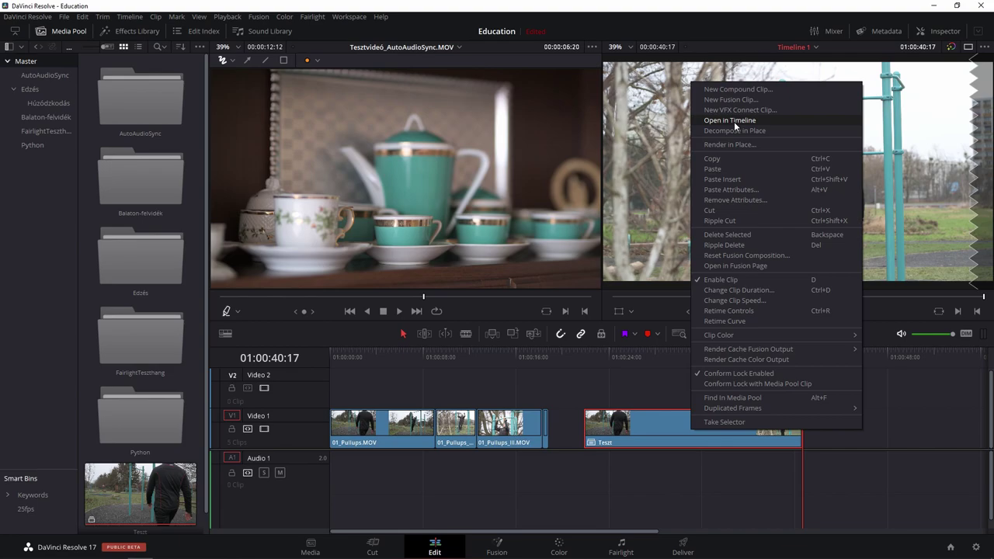
click(729, 120)
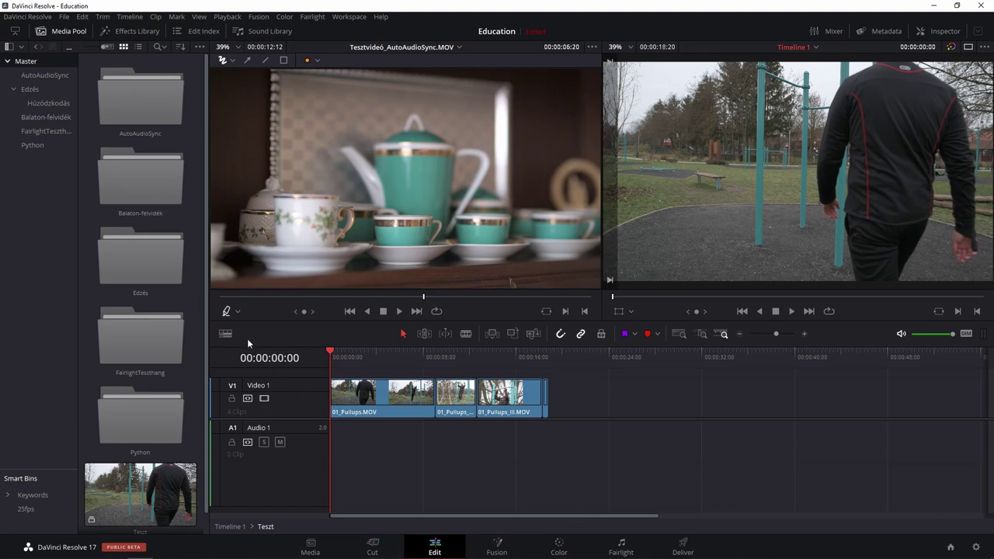
Show open timelines stacked as tabs and nudge 01_Pullups_III.MOV slightly later.
click(228, 335)
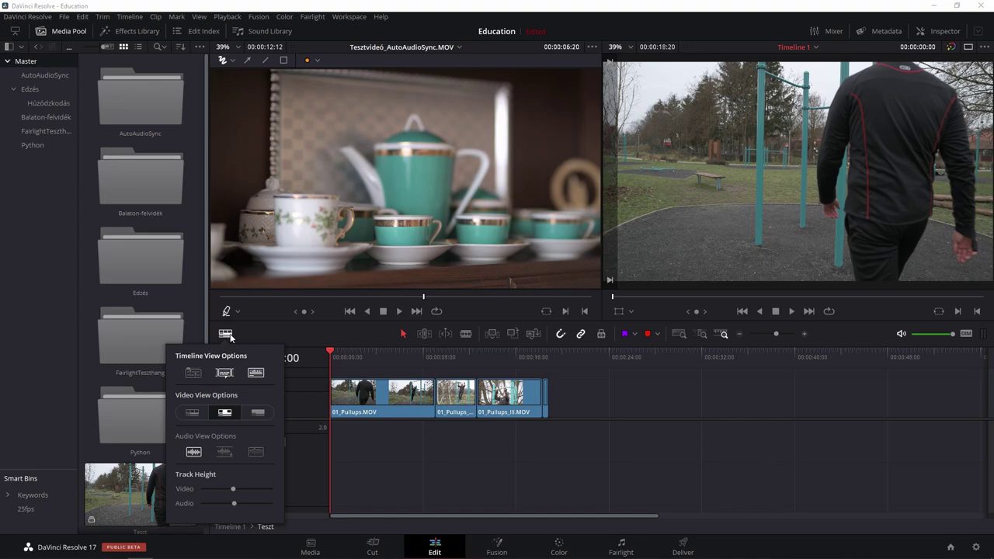
click(193, 373)
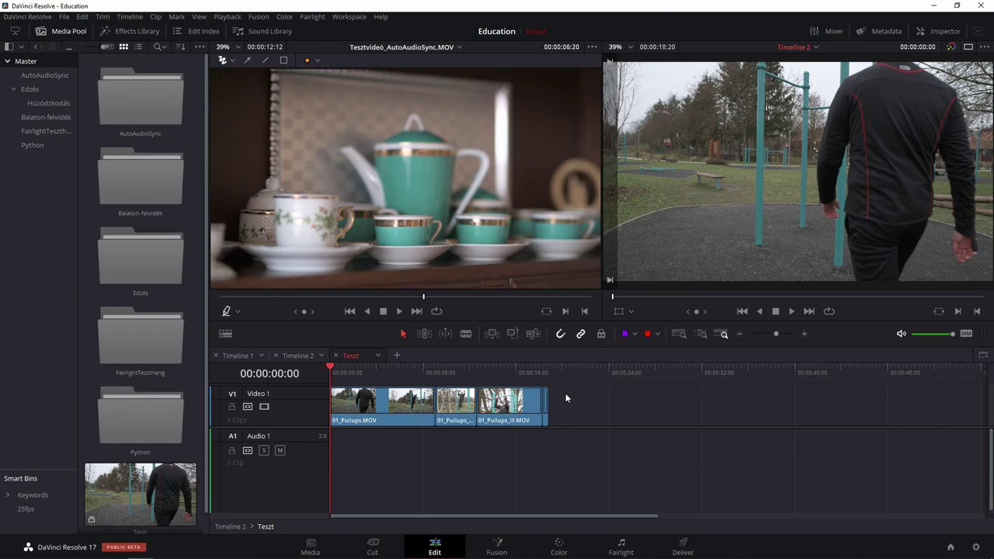
drag(504, 419, 530, 419)
Shift 01_Pullups_III.MOV and 01_Pullups_II.MOV right to leave gaps inside Teszt.
drag(530, 420, 540, 419)
click(455, 412)
drag(455, 413, 474, 412)
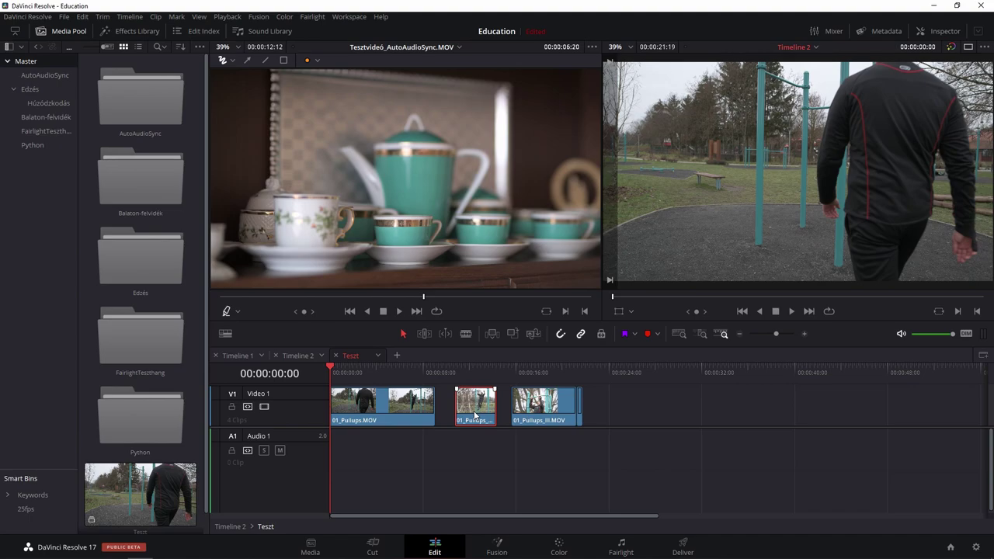
click(606, 407)
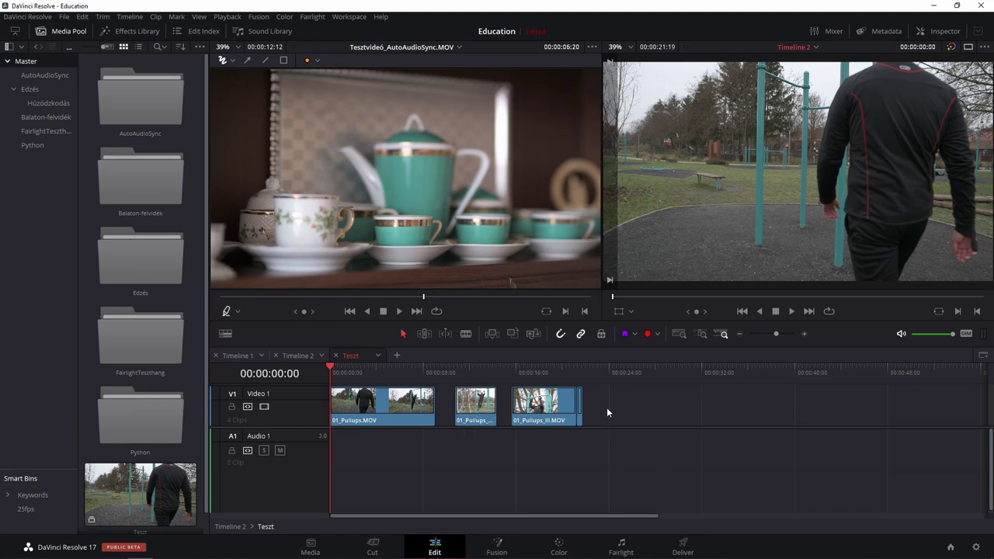
Return to Timeline 1 and bring up the Teszt compound clip's options.
click(241, 356)
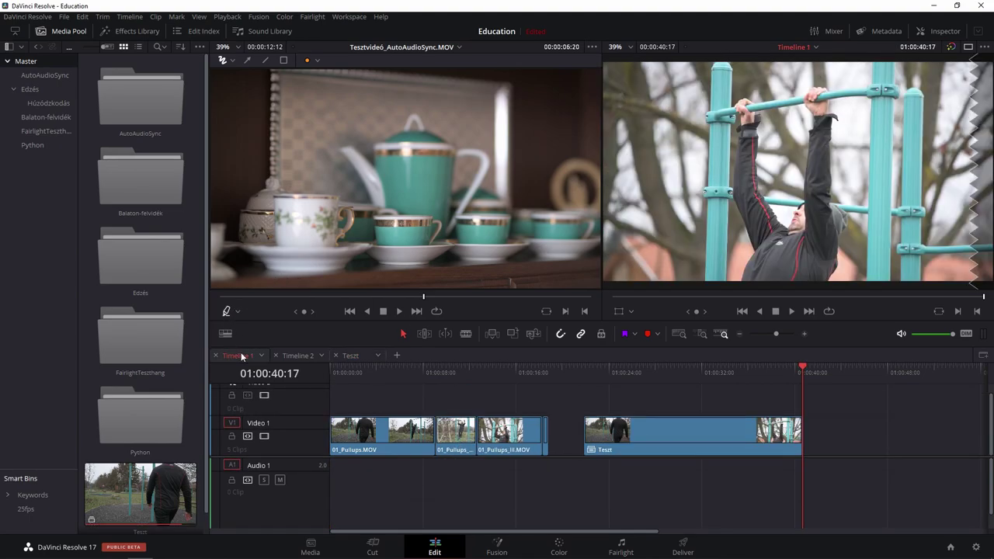
right_click(756, 434)
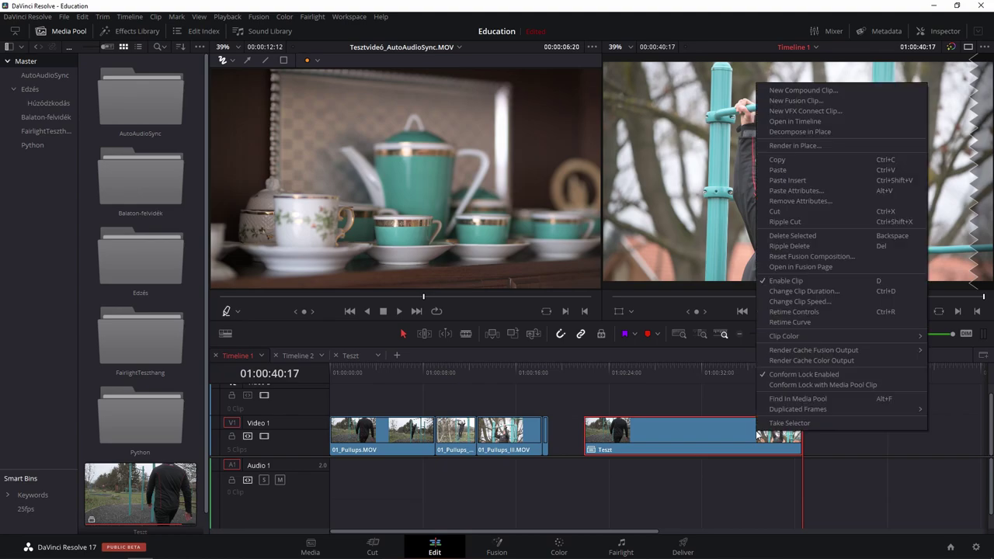
Decompose the Teszt compound clip in place and close the Teszt timeline tab.
click(828, 132)
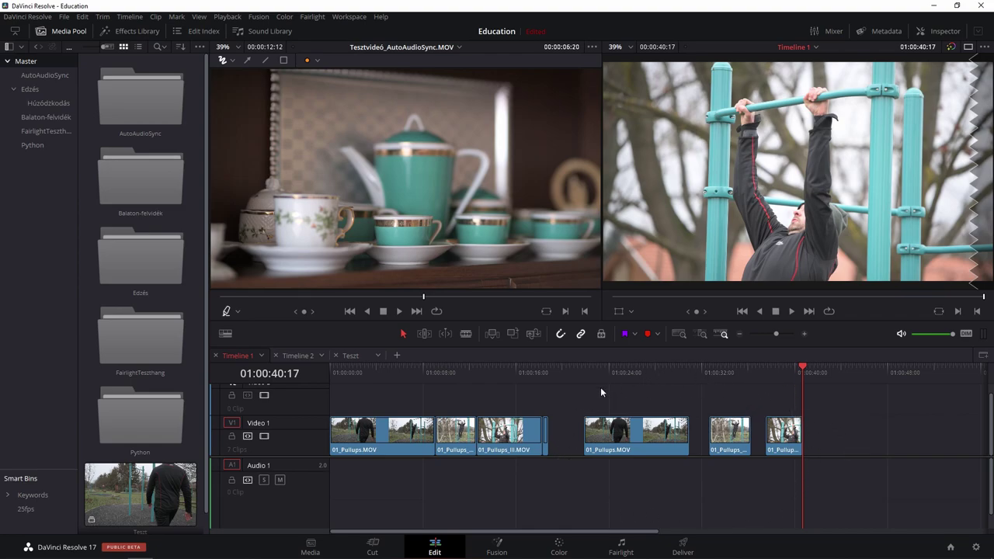
click(347, 355)
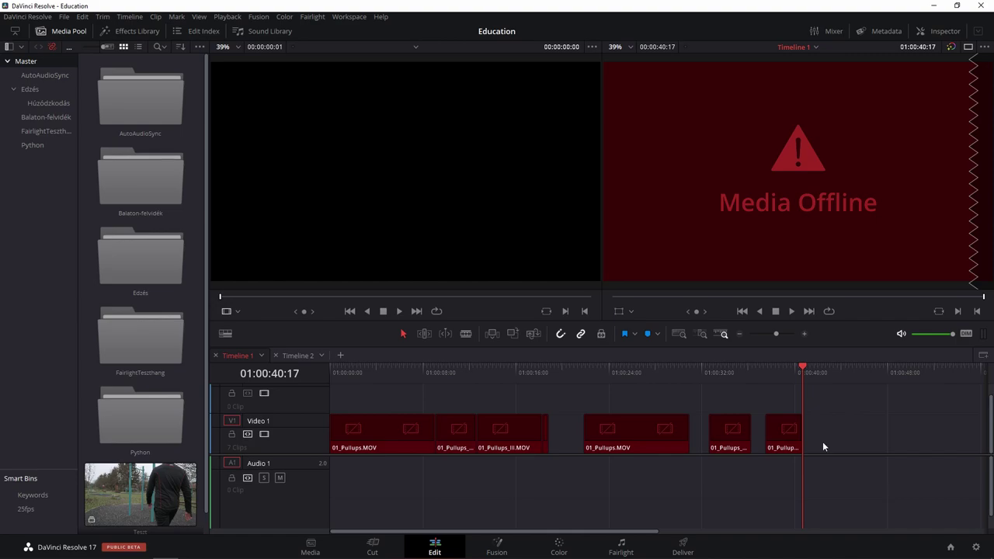
Locate the last offline timeline clip in the Media Pool.
right_click(789, 440)
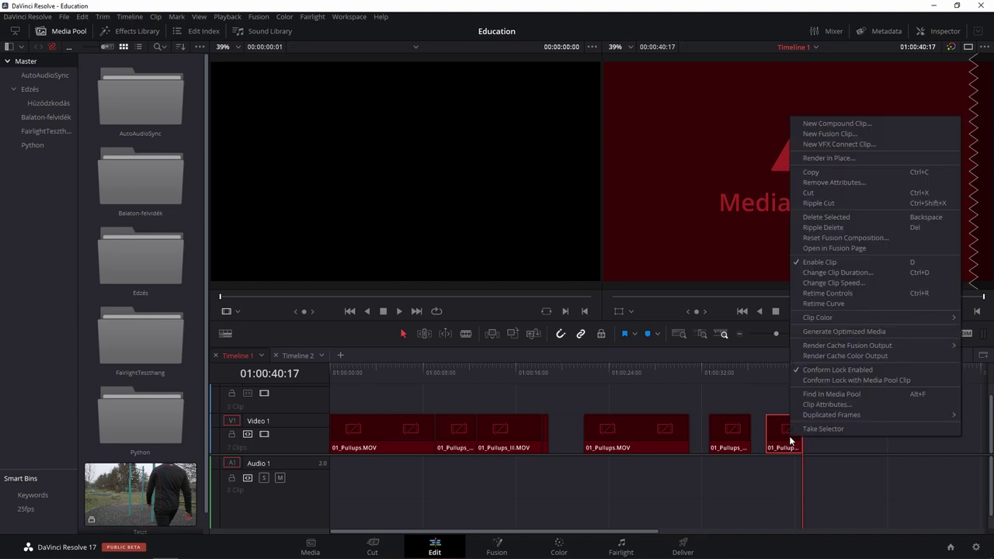
click(849, 396)
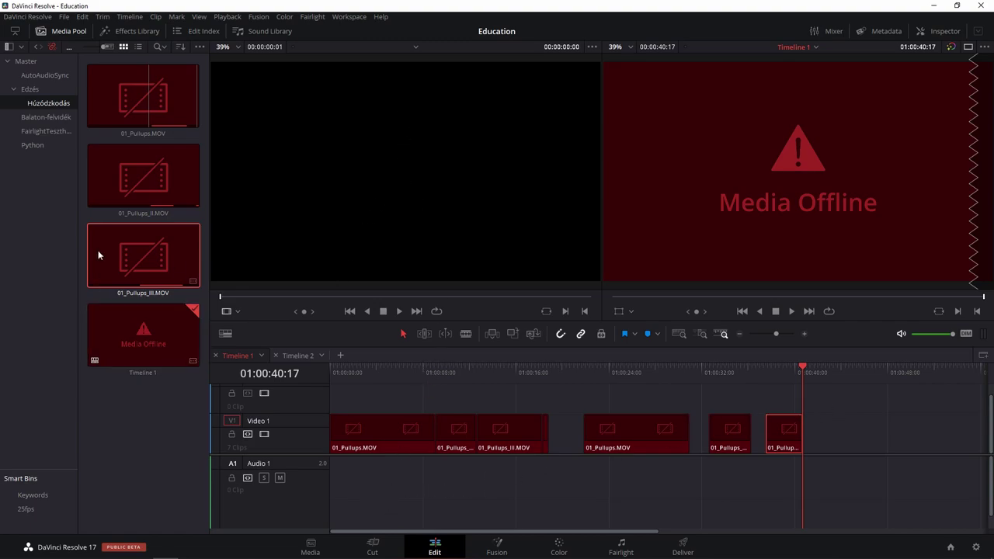
Select 01_Pullups.MOV through 01_Pullups_III.MOV and start Relink Selected Clips.
click(177, 104)
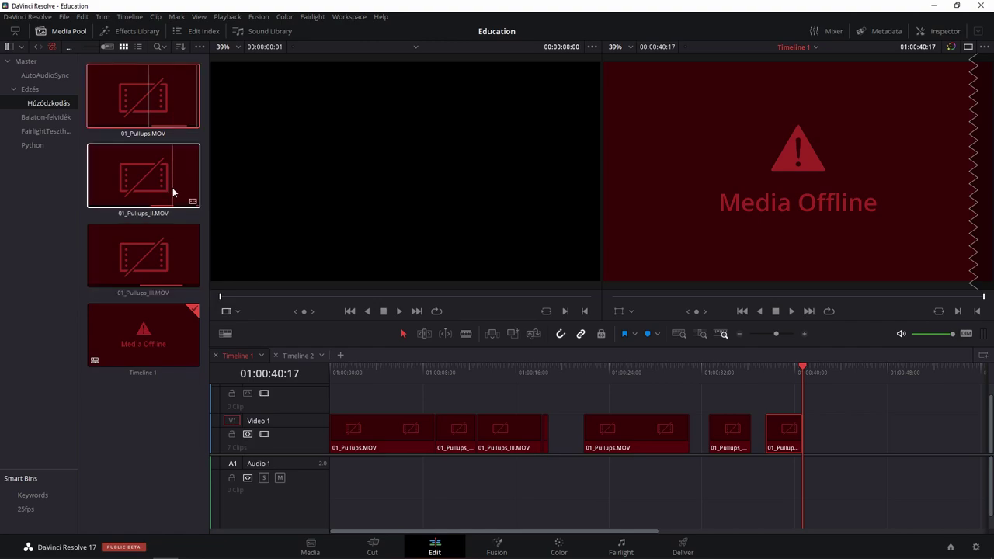
ctrl+click(168, 261)
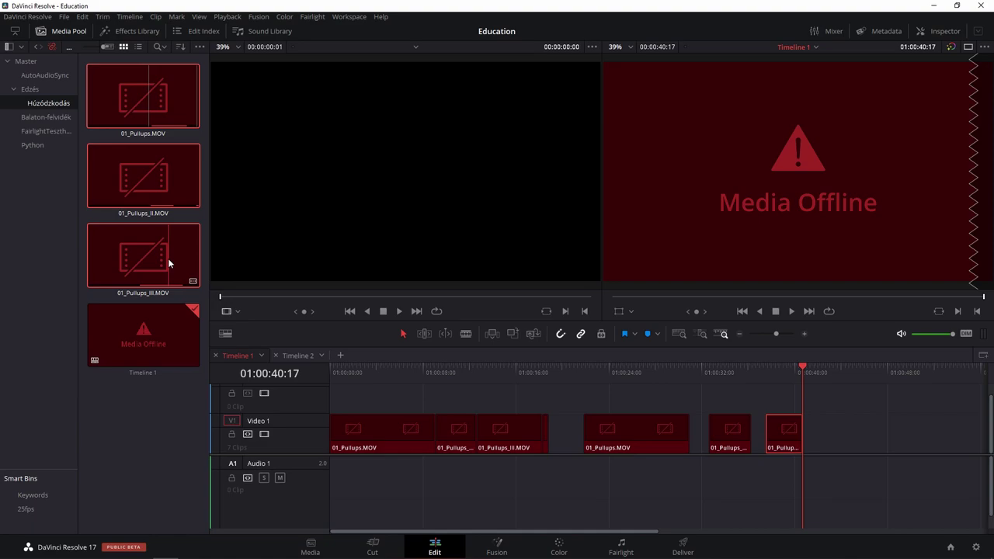
right_click(167, 263)
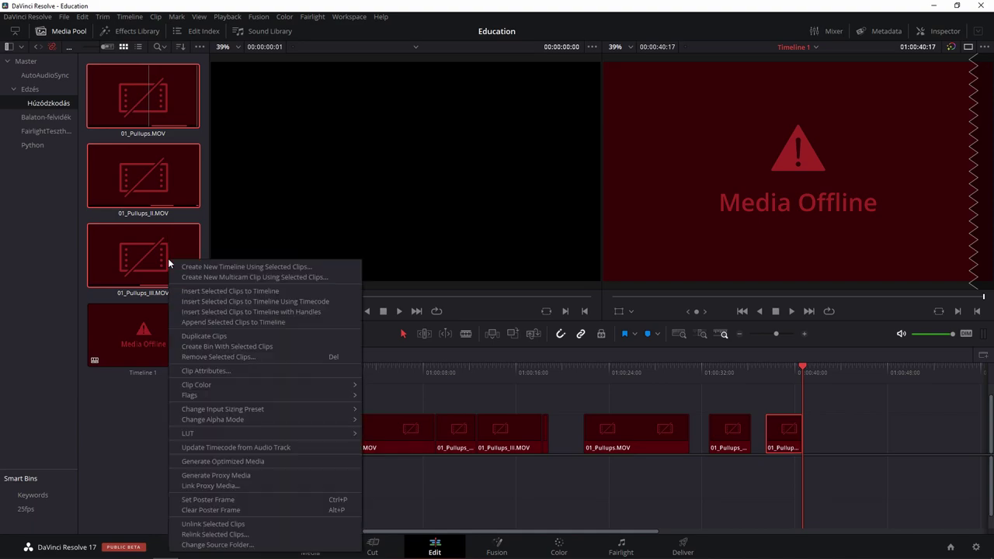
click(240, 535)
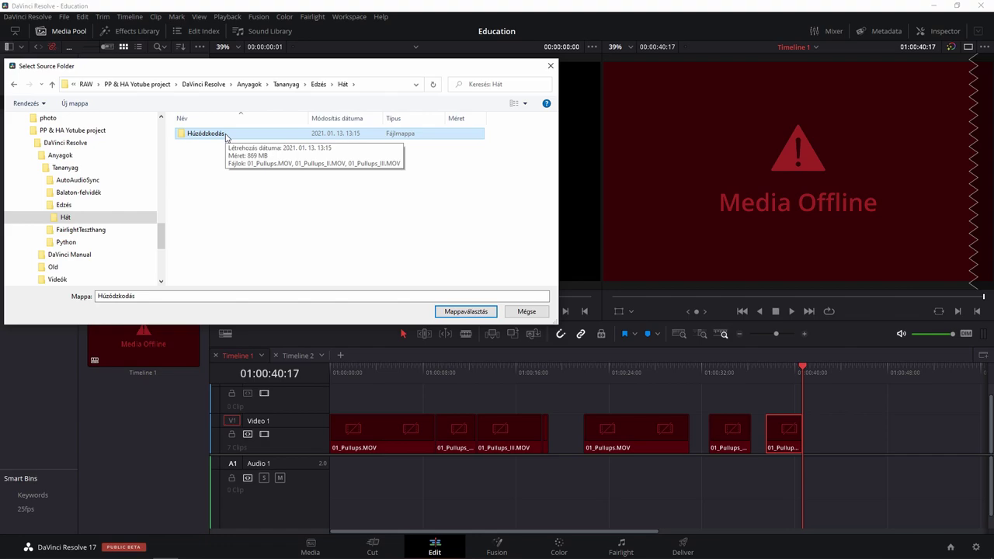
Relink the clips to the Húzódzkodás folder and deselect the timeline clip.
click(456, 312)
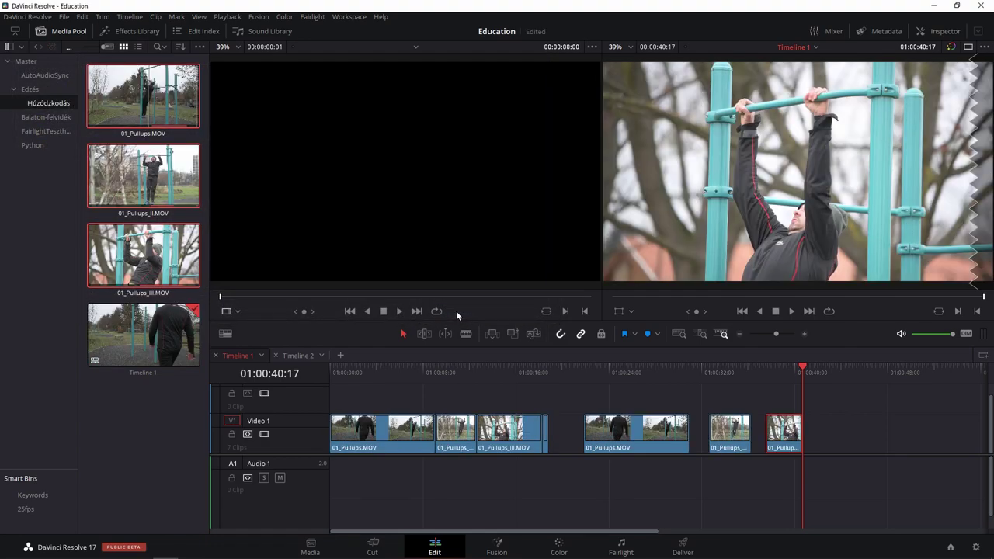
click(865, 461)
Visit the Color page, then return to the Edit page.
click(558, 544)
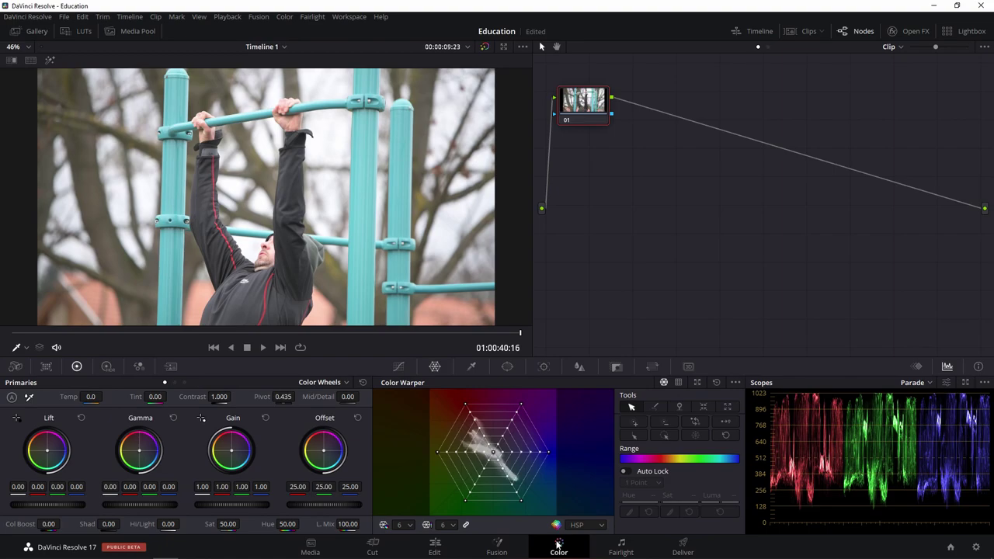
click(439, 549)
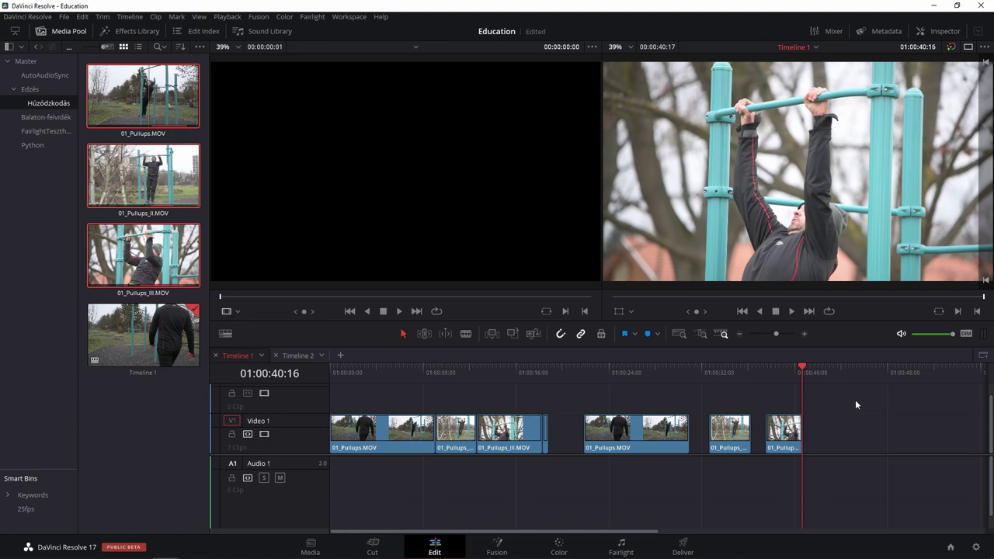
Set a brown clip colour on the three right-hand clips of Video 1.
drag(828, 395, 562, 469)
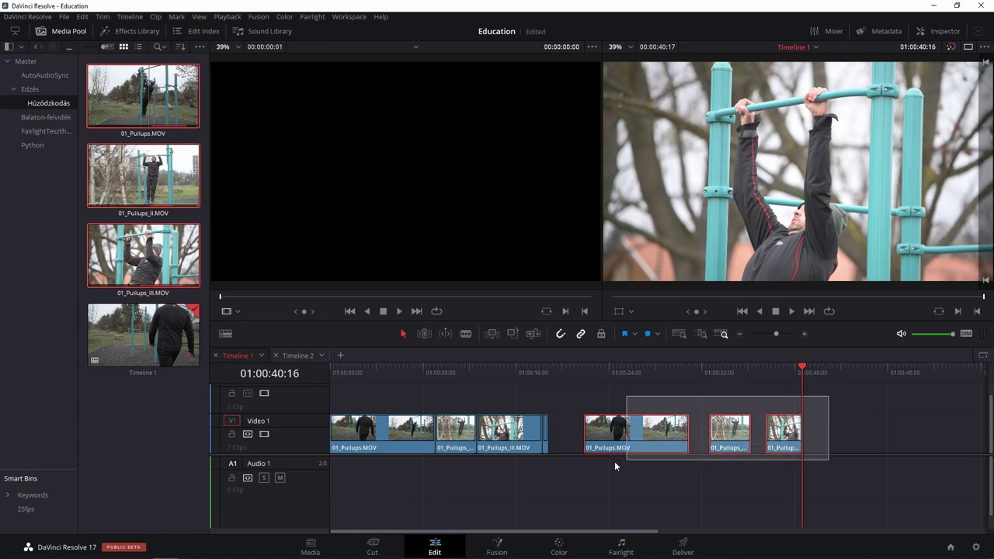
right_click(647, 435)
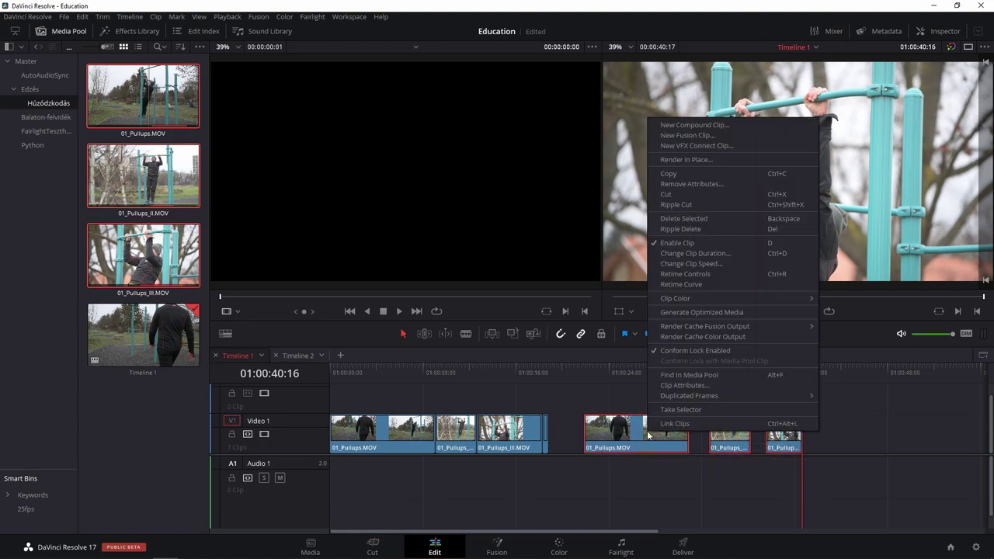
mouse_move(759, 302)
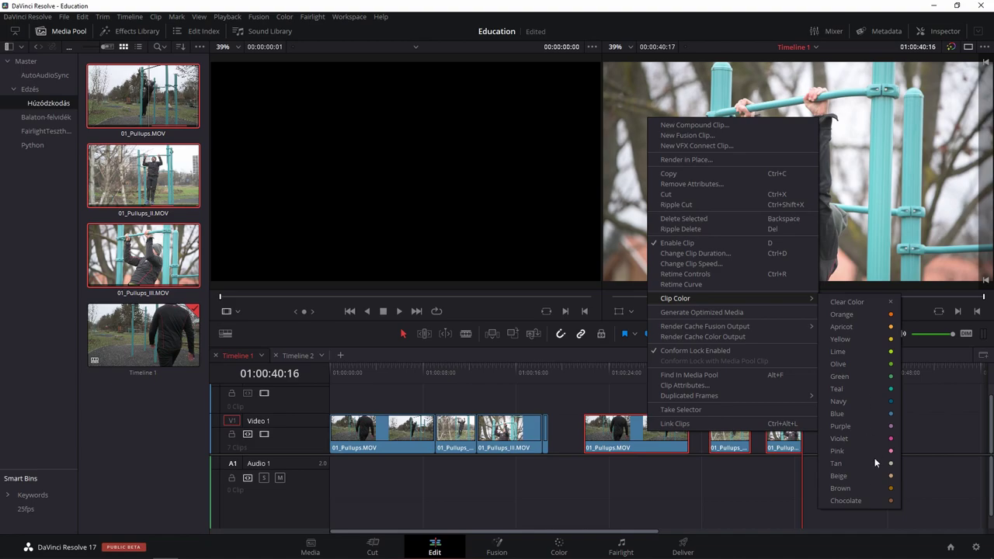
click(846, 489)
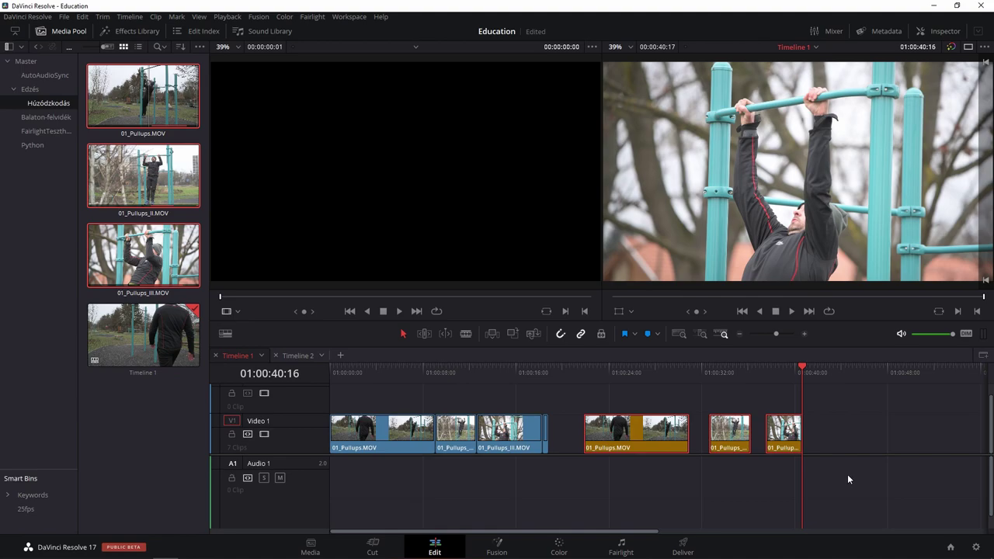
click(847, 478)
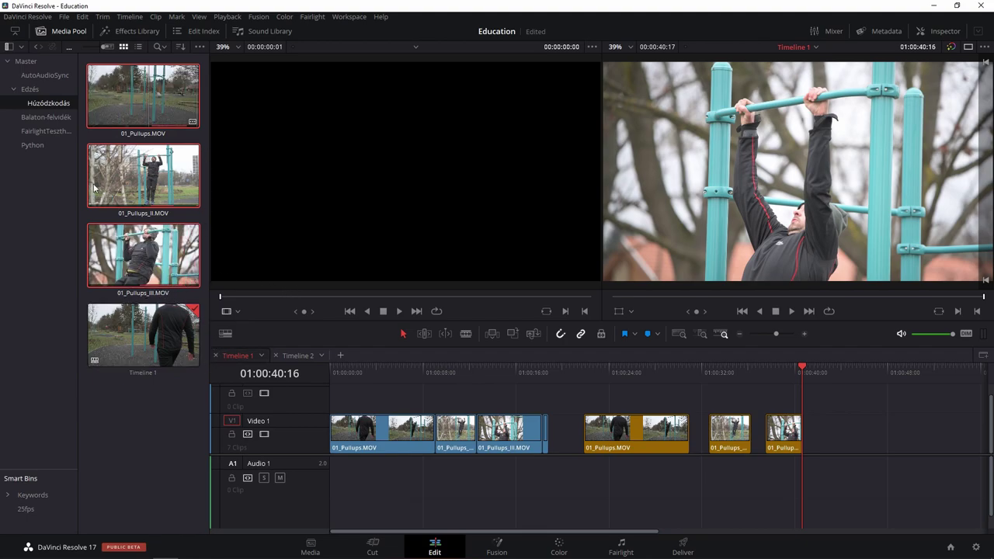
Set the clip colour of the selected pullup source clips to Orange.
right_click(142, 264)
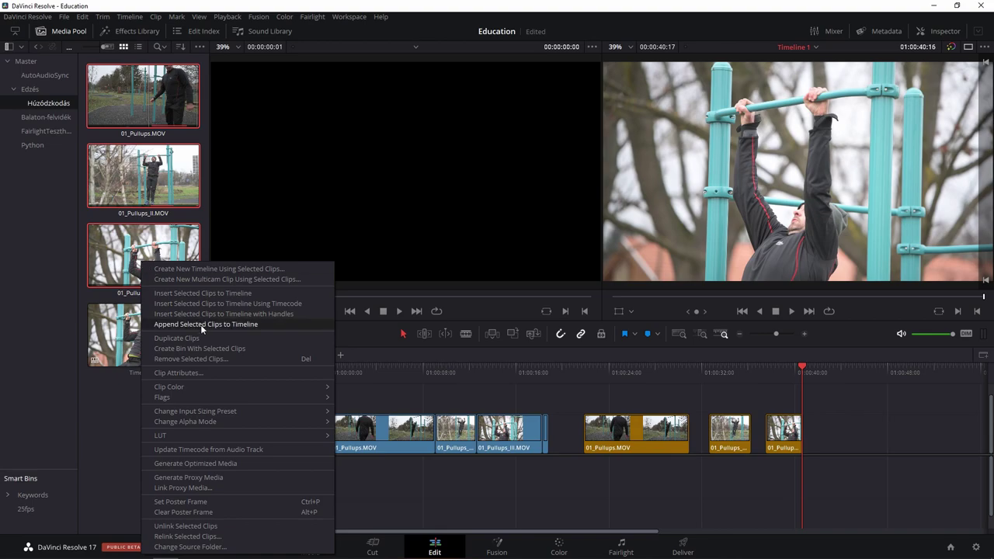
mouse_move(188, 386)
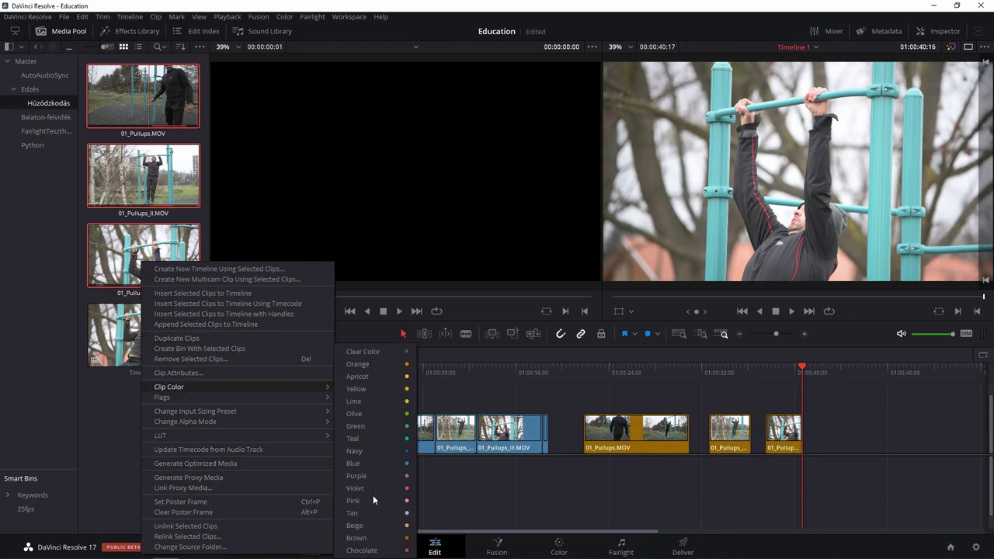
click(363, 377)
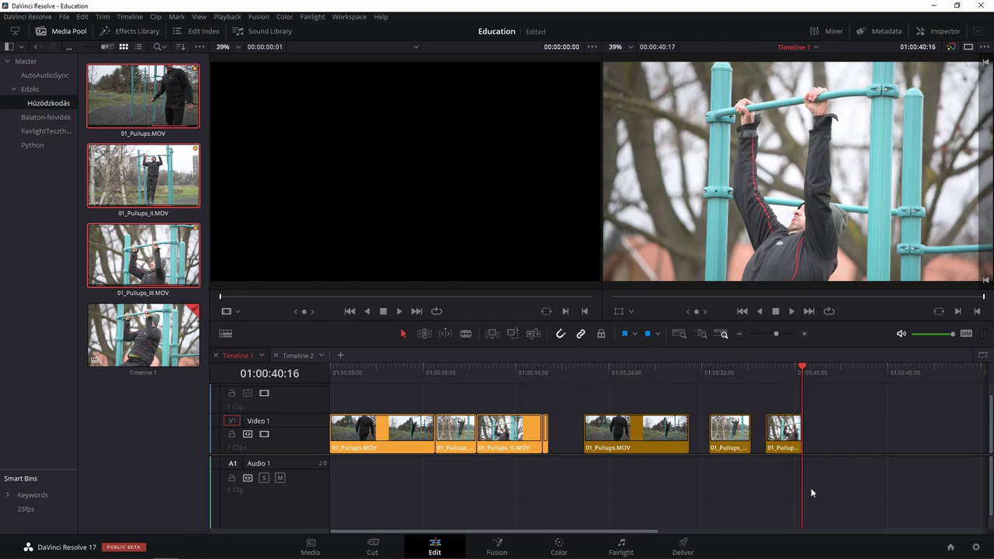
Delete the three brown clips from the right of Timeline 1.
drag(830, 399, 562, 464)
key(Delete)
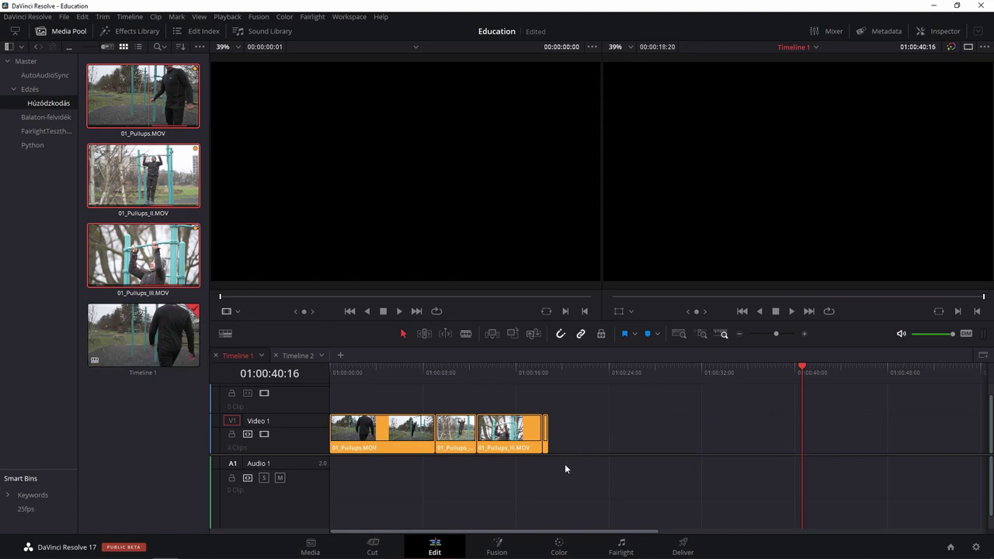